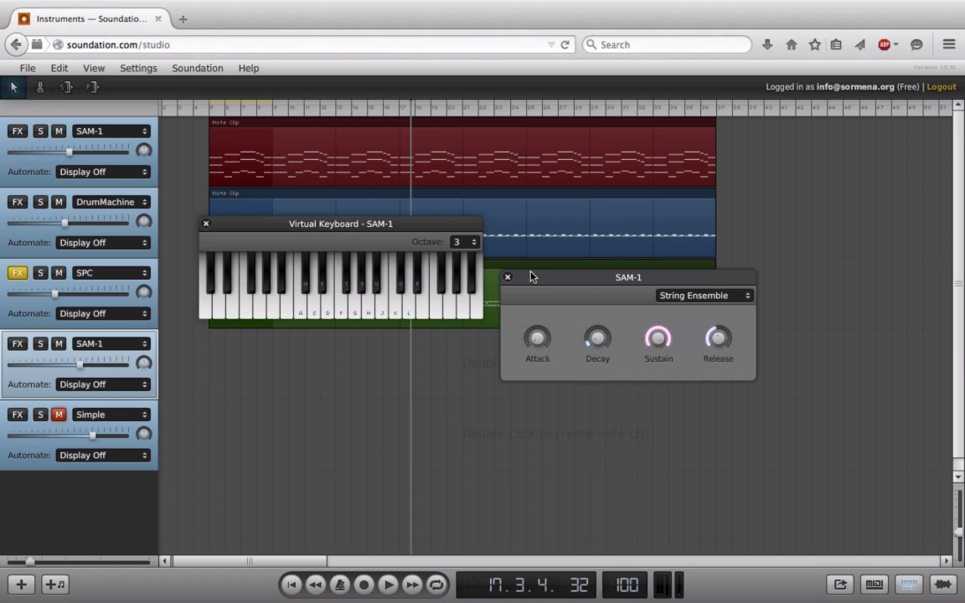
- Change the muted Simple track's instrument to GM-2 (Beta) and reposition its window to view the Piano sounds
click(103, 423)
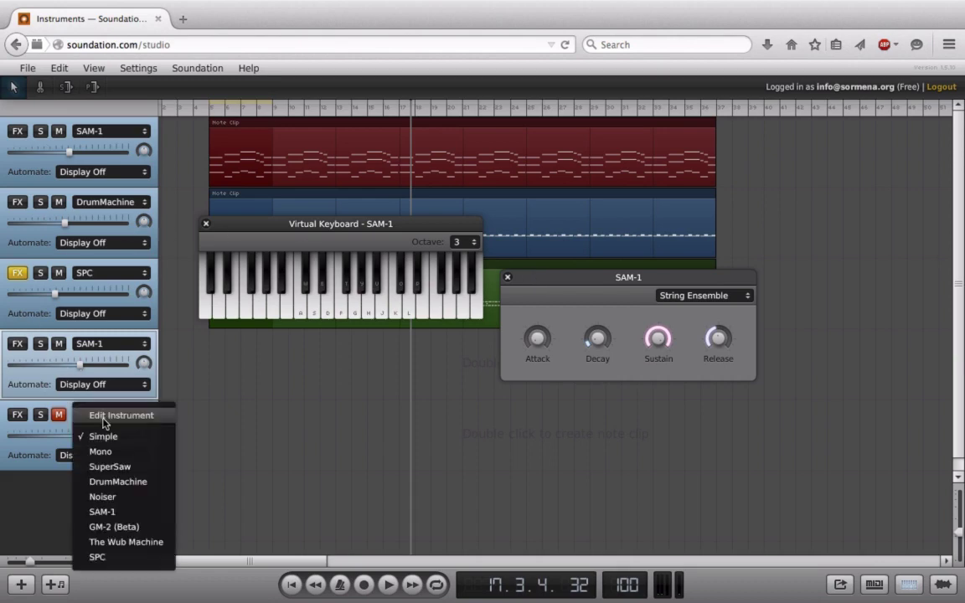
click(123, 526)
drag(412, 248, 284, 269)
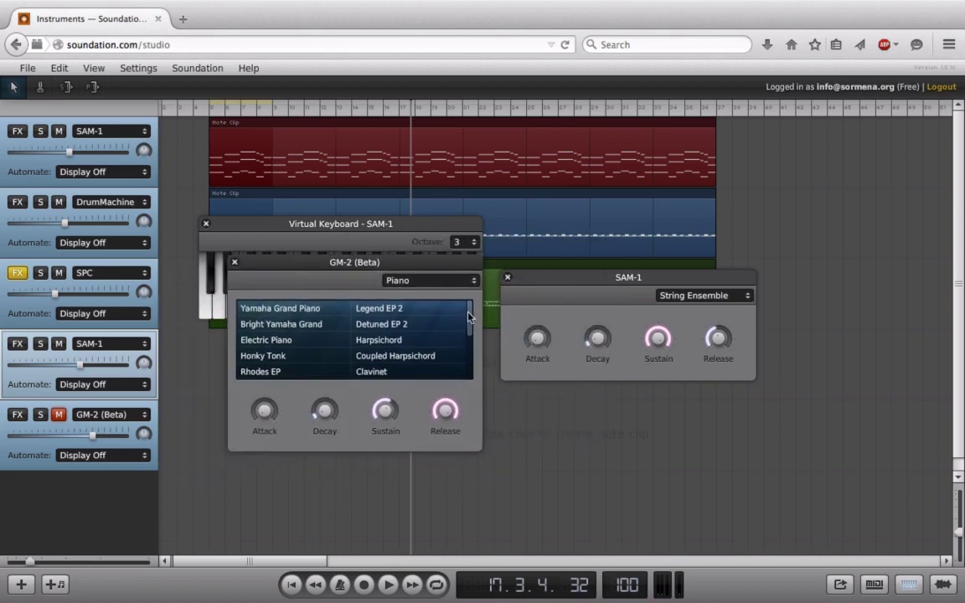
scroll(467, 365, down, 1)
scroll(467, 361, up, 1)
- Reselect String Ensemble in SAM-1, and load the Flute from GM-2's Wind category before closing the GM-2 window
click(694, 295)
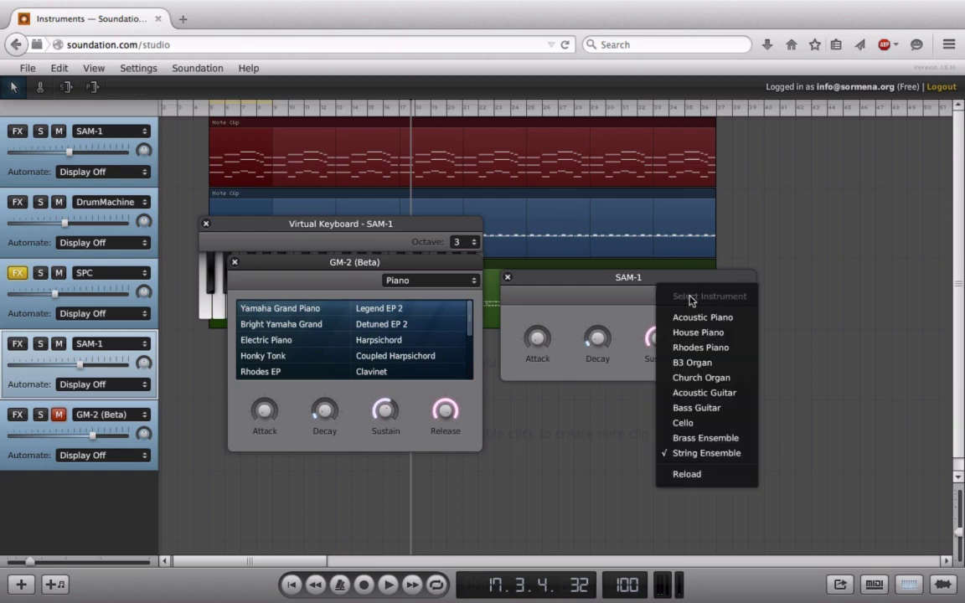
click(706, 453)
click(428, 285)
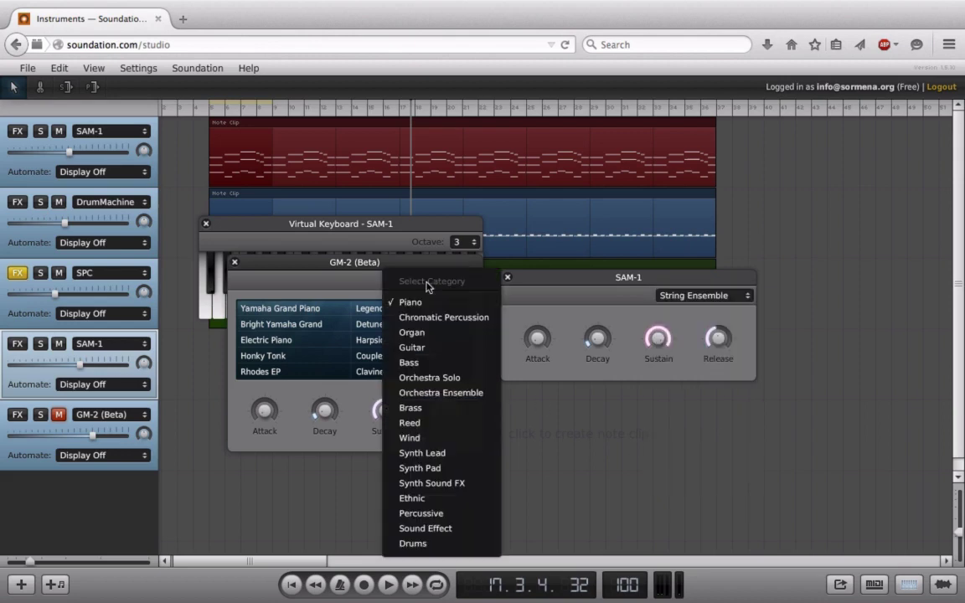
click(430, 439)
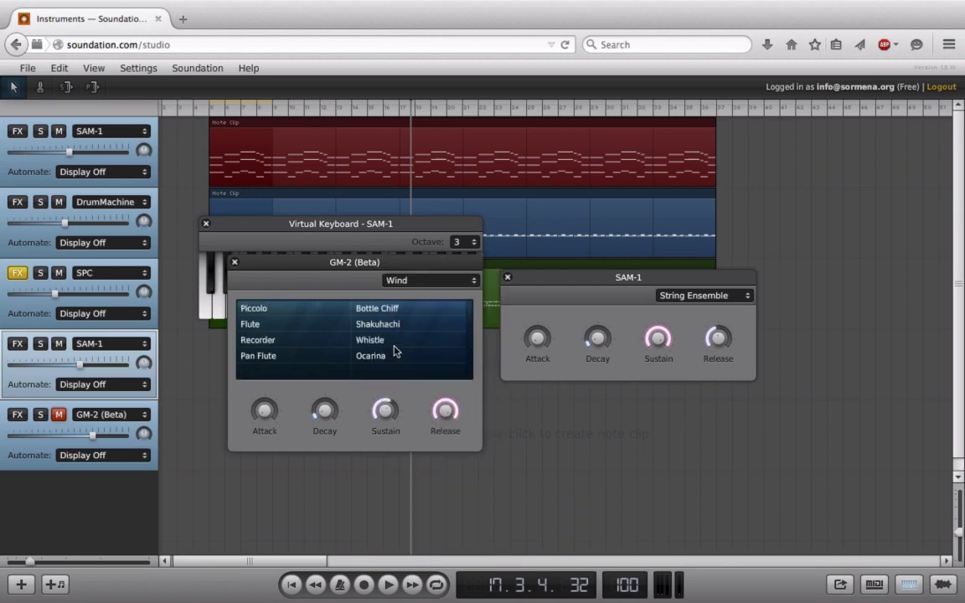
click(267, 327)
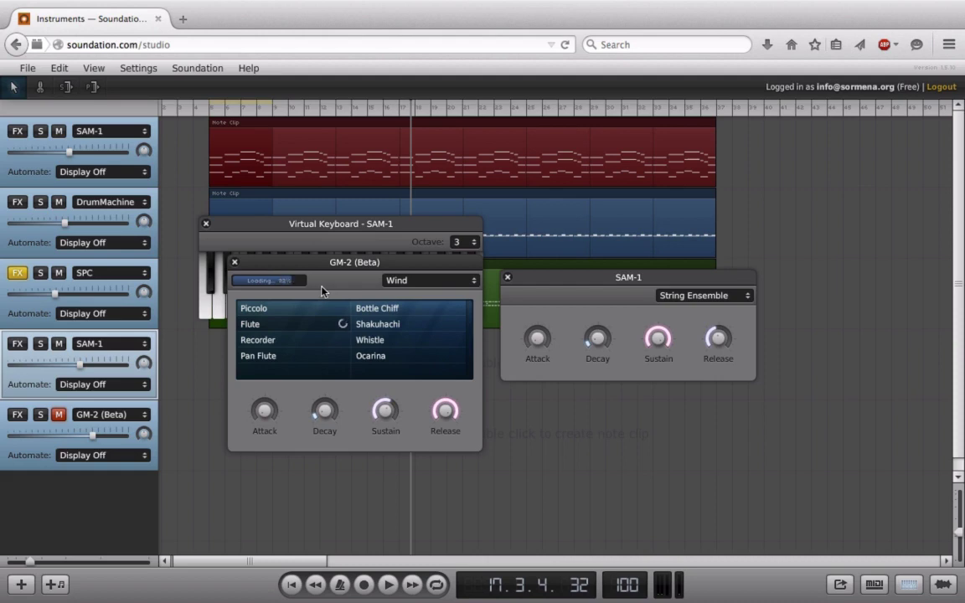
click(234, 265)
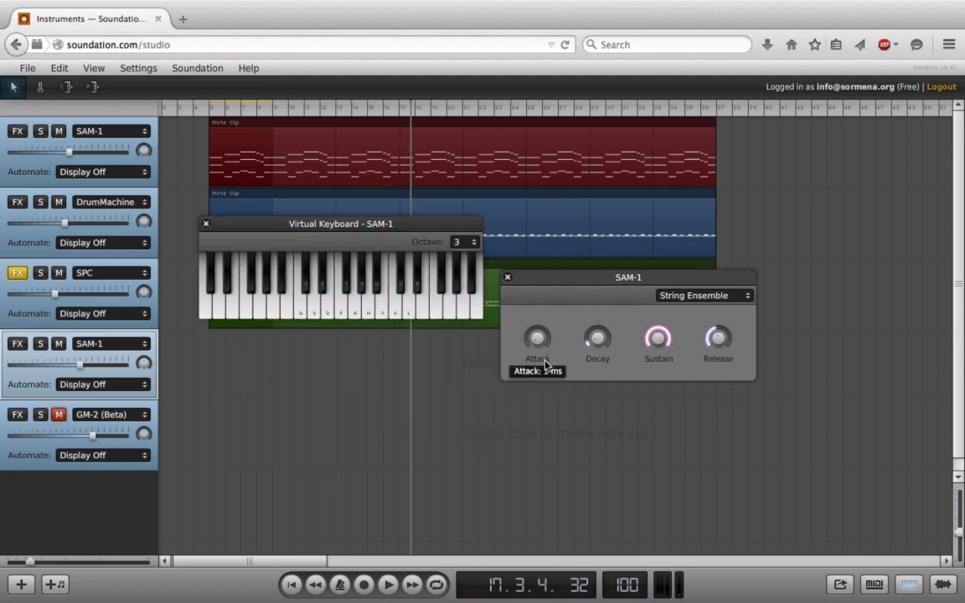
- Turn the SAM-1's Decay and Release down to their minimum and play a few test notes
mouse_move(597, 355)
mouse_move(731, 346)
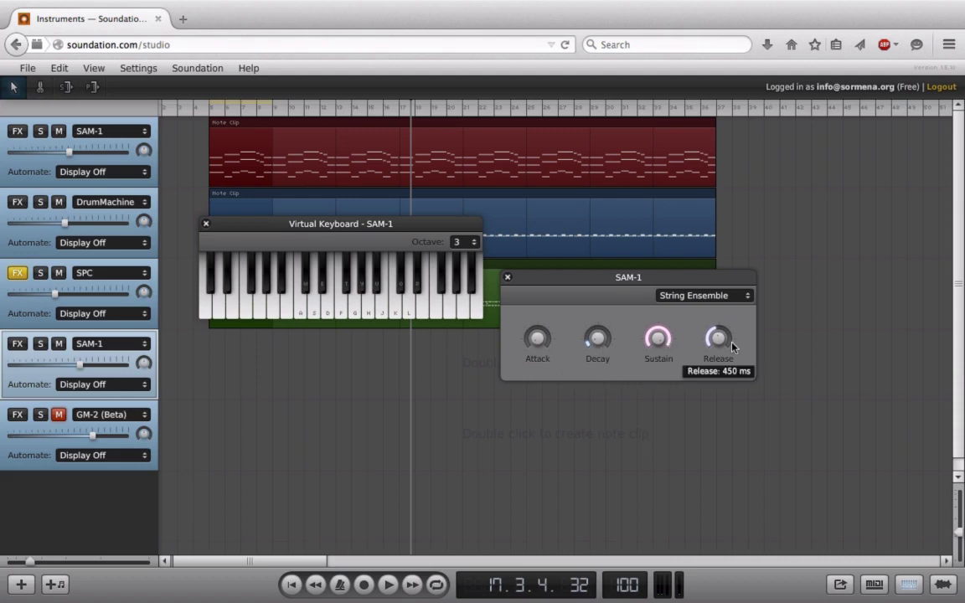
mouse_move(666, 343)
mouse_move(528, 345)
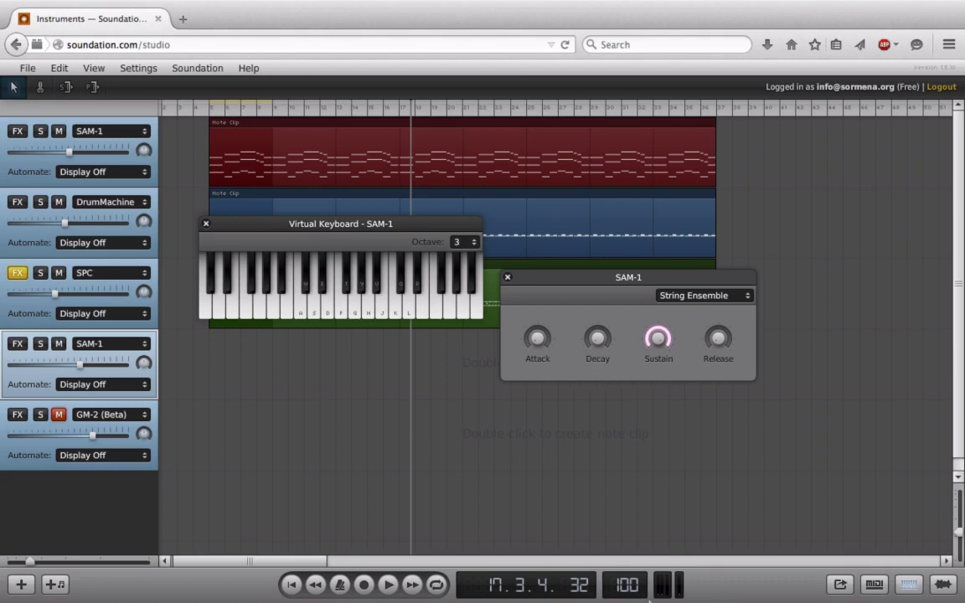
key(d)
key(g)
key(e)
- Place the virtual keyboard directly above the SAM-1 window, playing E3 and D3 as tests
drag(441, 226, 456, 280)
key(d)
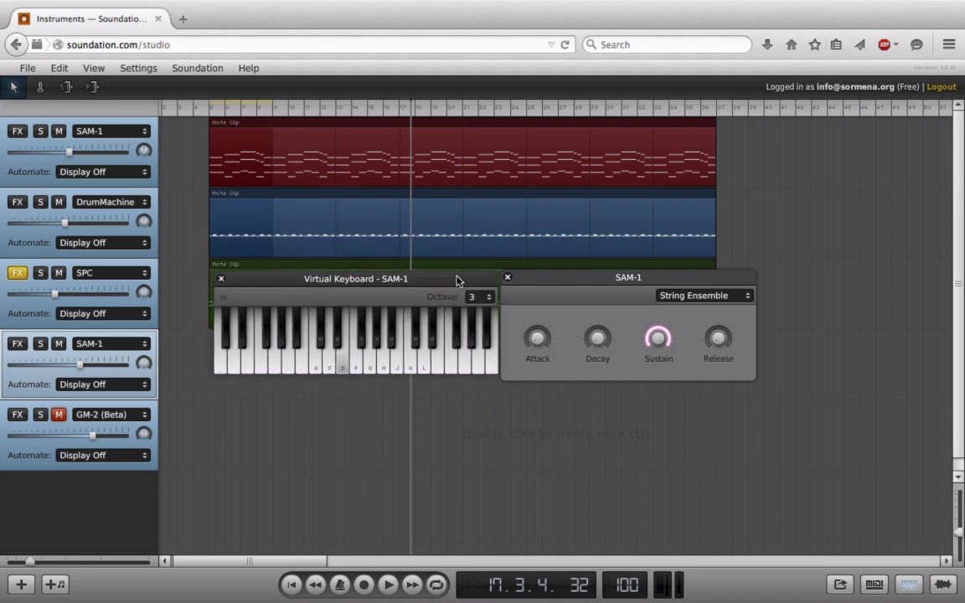
key(s)
drag(456, 280, 717, 175)
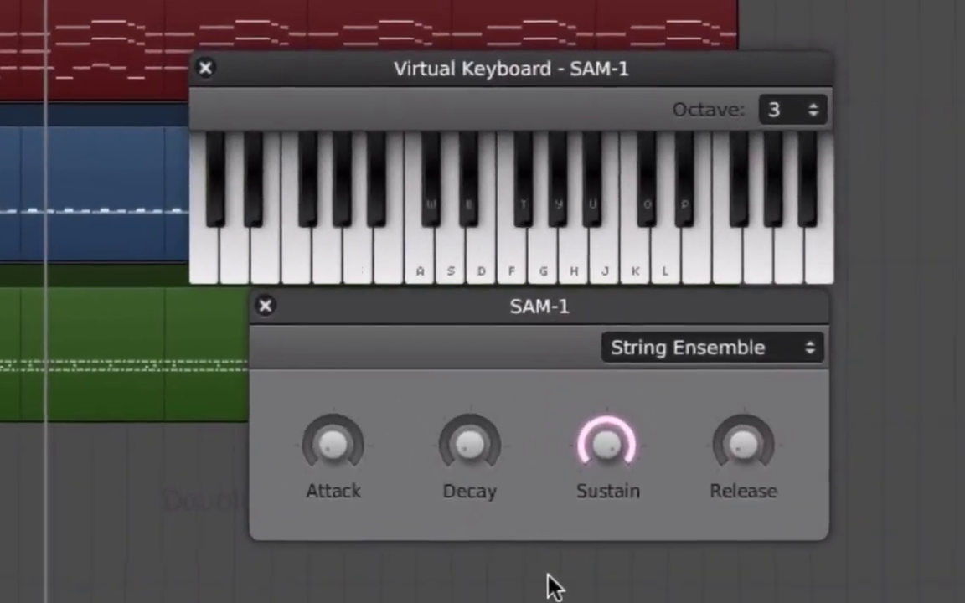
- Lower the SAM-1's Sustain to about 30%, comparing test notes such as D3 with the full-sustain sound
mouse_move(469, 455)
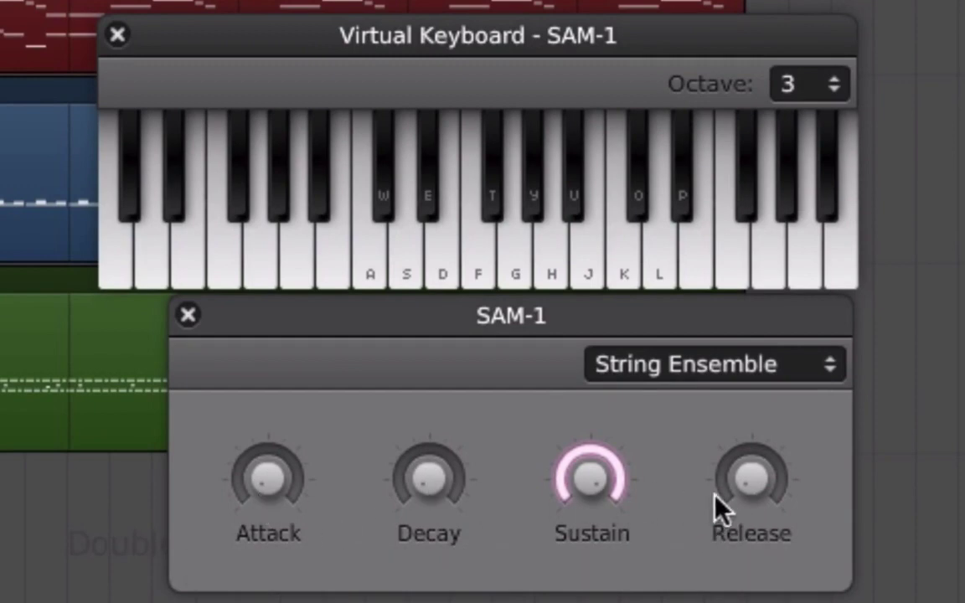
mouse_move(572, 503)
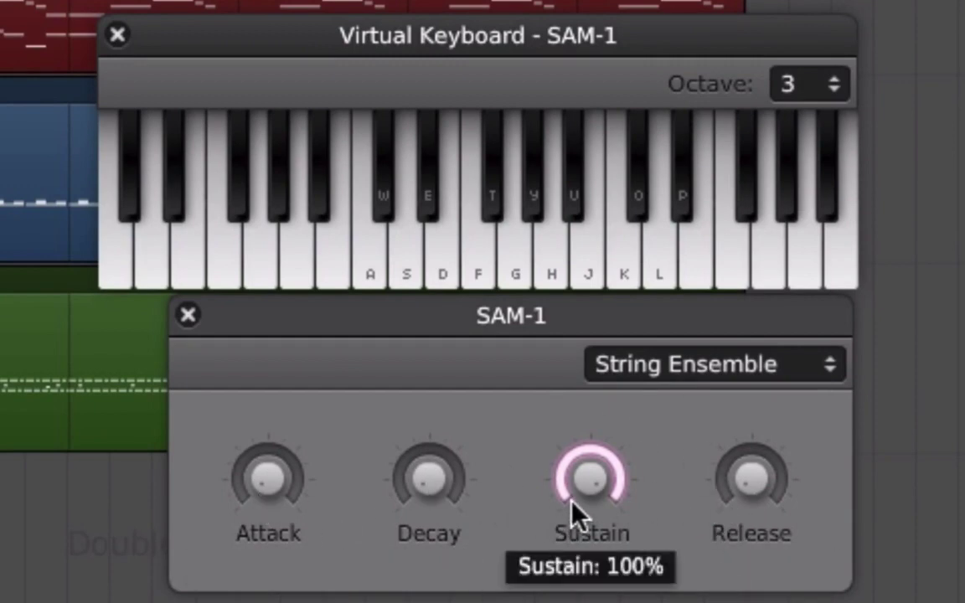
key(s)
key(s)
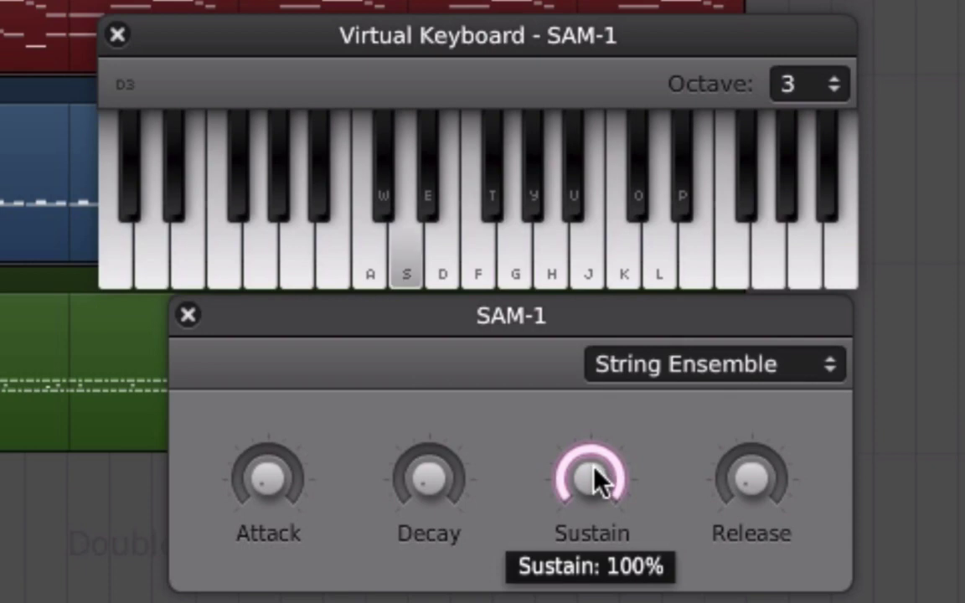
drag(599, 481, 596, 602)
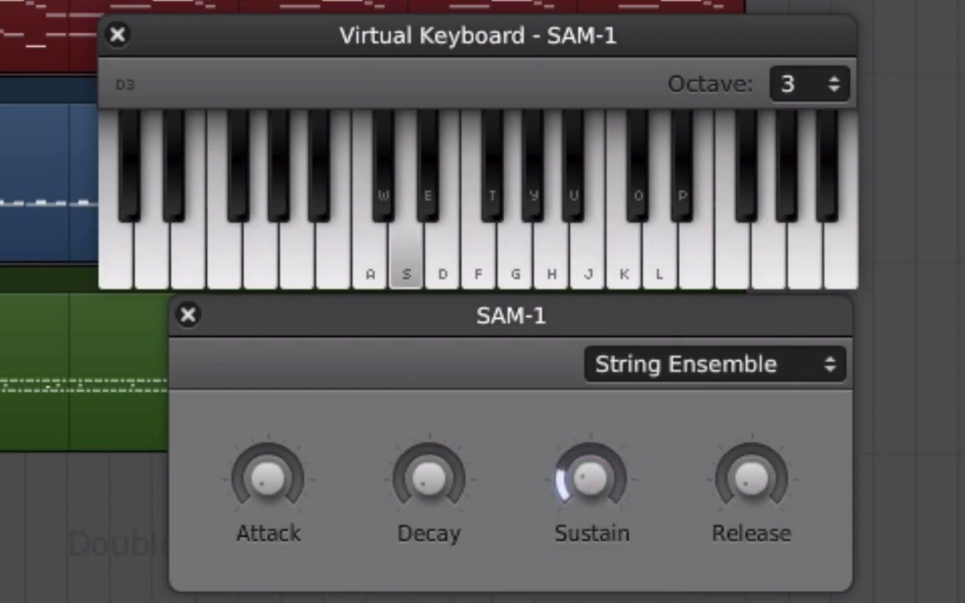
key(g)
key(s)
key(a)
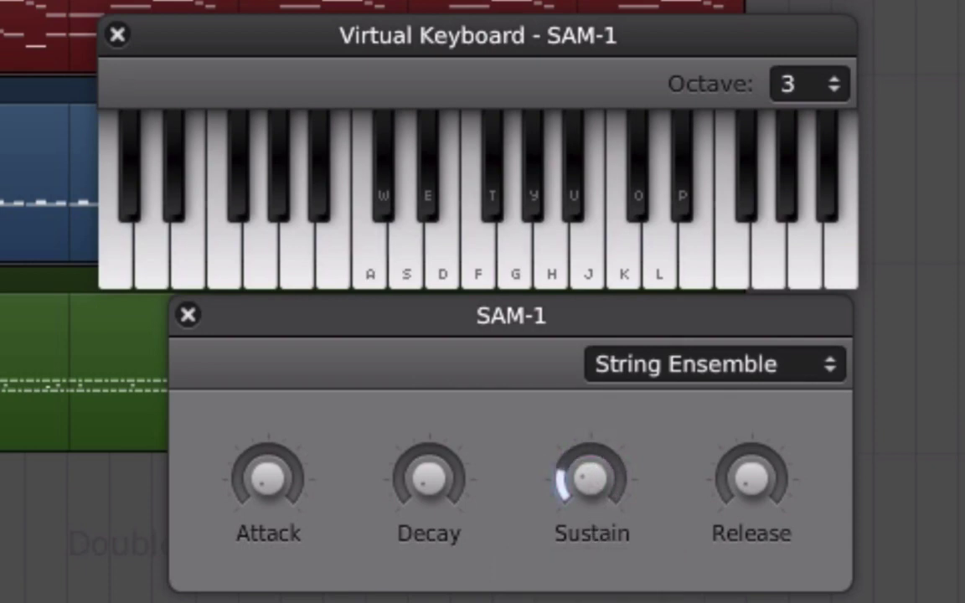
drag(618, 506, 604, 457)
- Raise the SAM-1's Attack to 1000 ms and audition the slow fade-in with C3 and A3
mouse_move(278, 463)
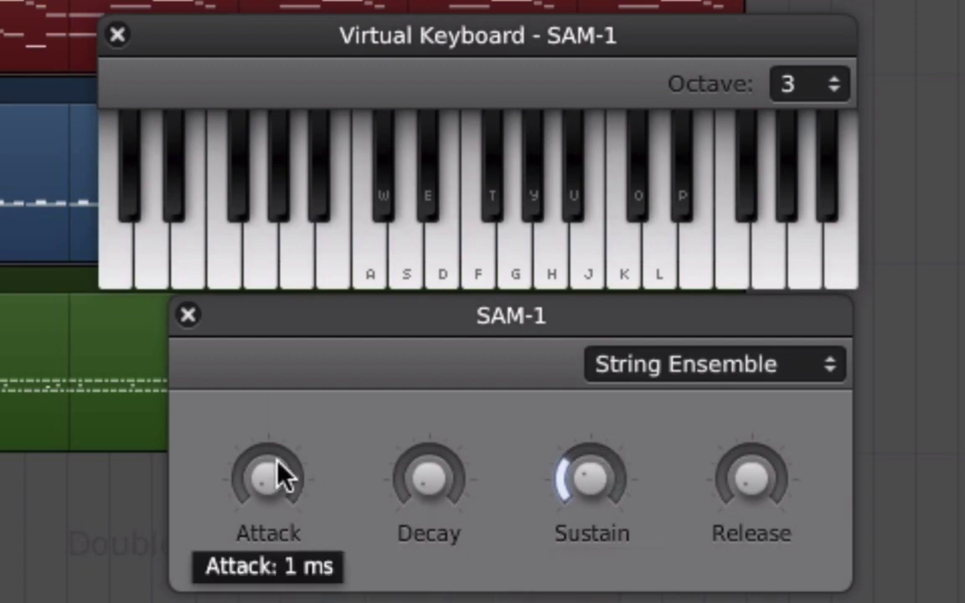
drag(280, 474, 254, 17)
mouse_move(279, 441)
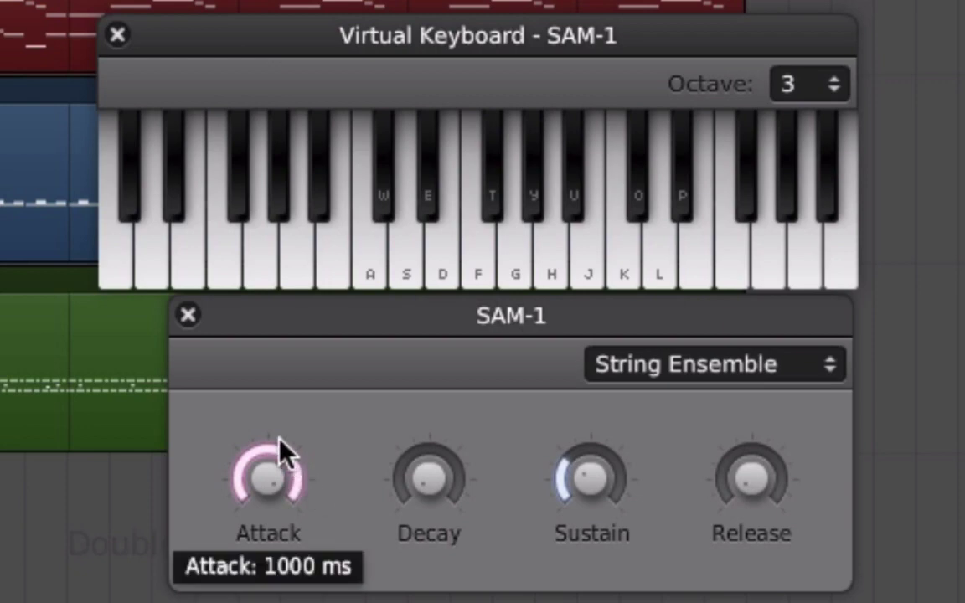
key(a)
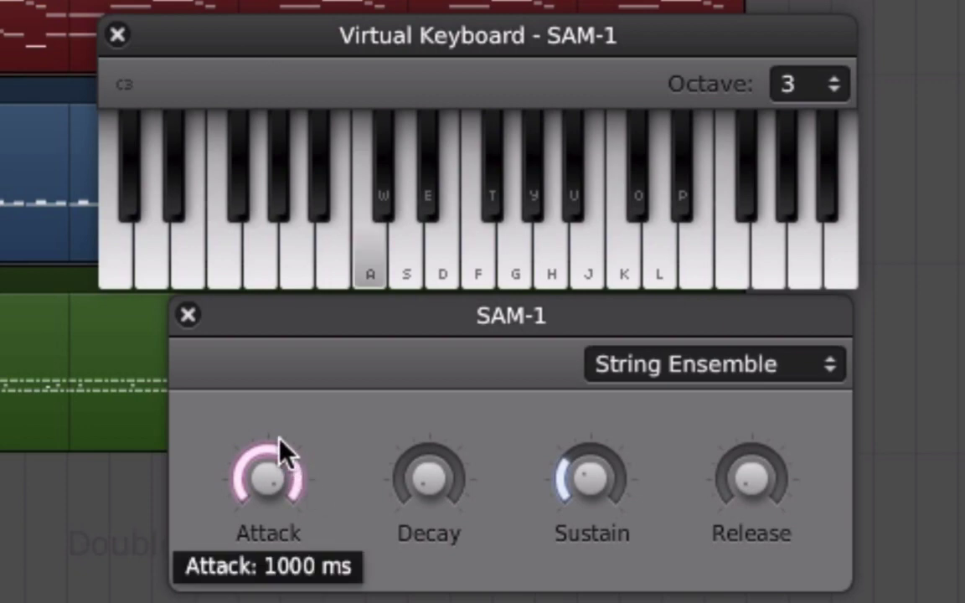
key(a)
key(h)
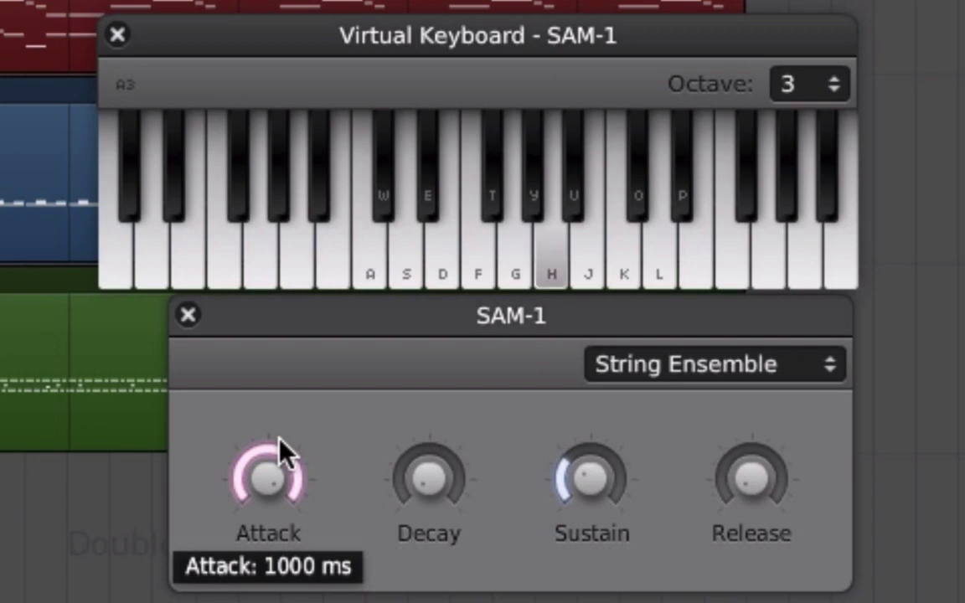
key(h)
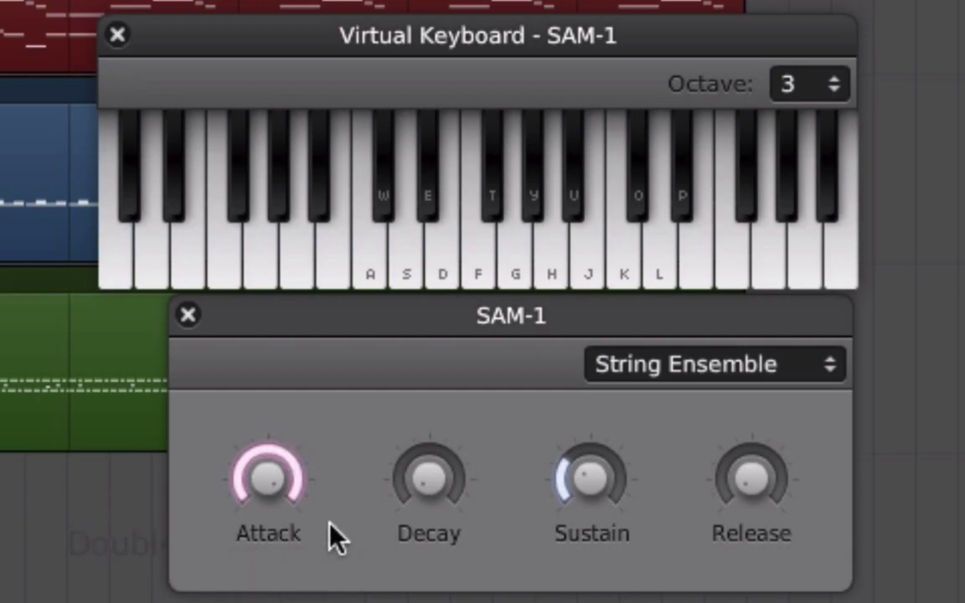
key(h)
key(h)
- Play A3 and reduce the SAM-1's Sustain to 17%
mouse_move(238, 498)
mouse_move(620, 511)
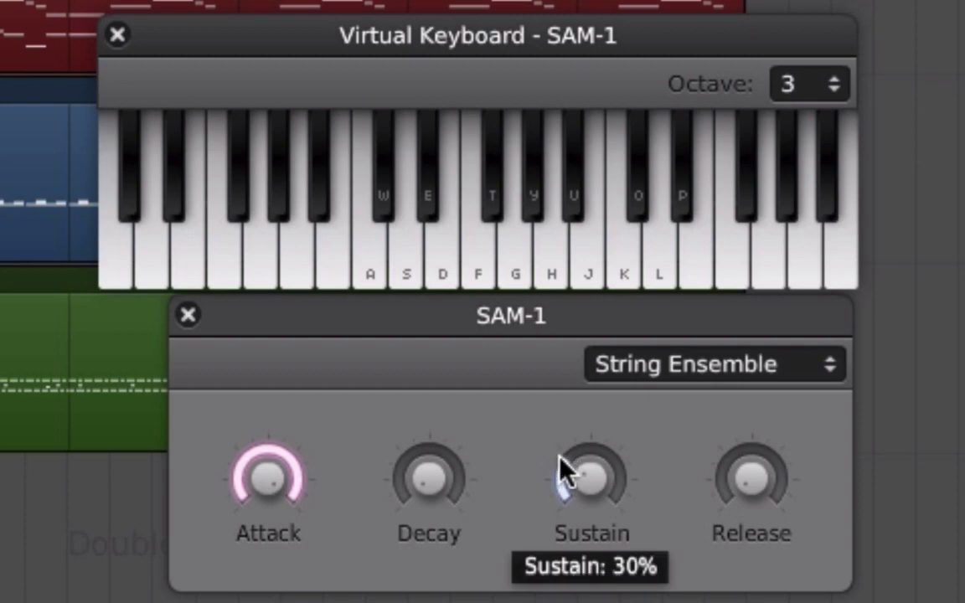
key(h)
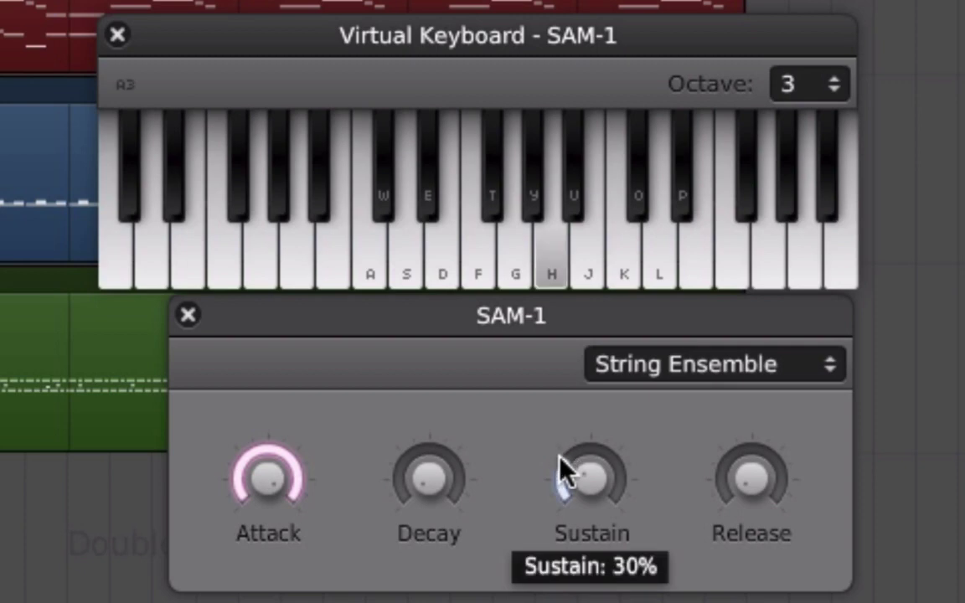
drag(559, 457, 572, 526)
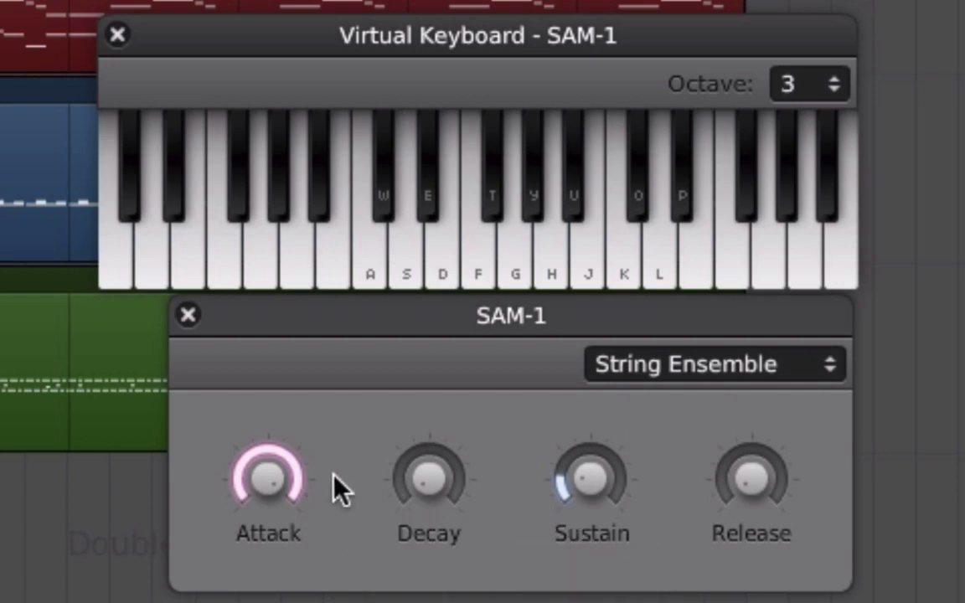
scroll(595, 495, down, 1)
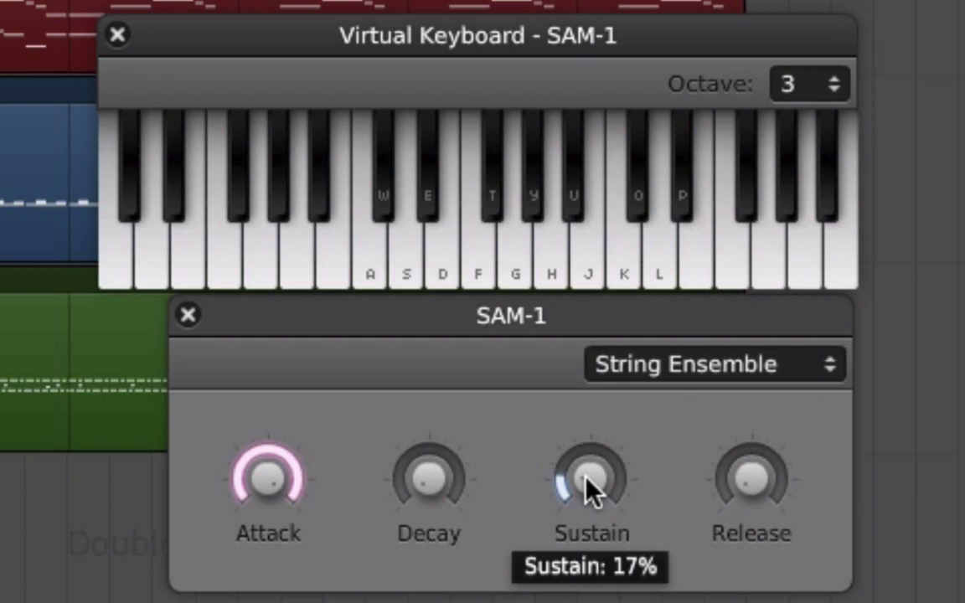
- Set the SAM-1's Decay slightly below its midpoint, auditioning A3 at the maximum and at about one third on the way
mouse_move(437, 486)
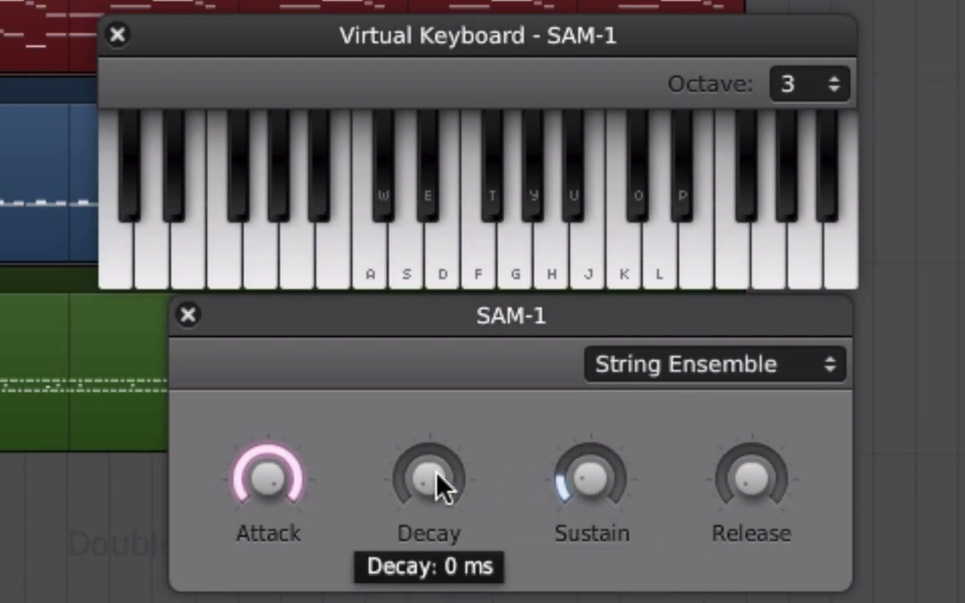
drag(437, 486, 402, 310)
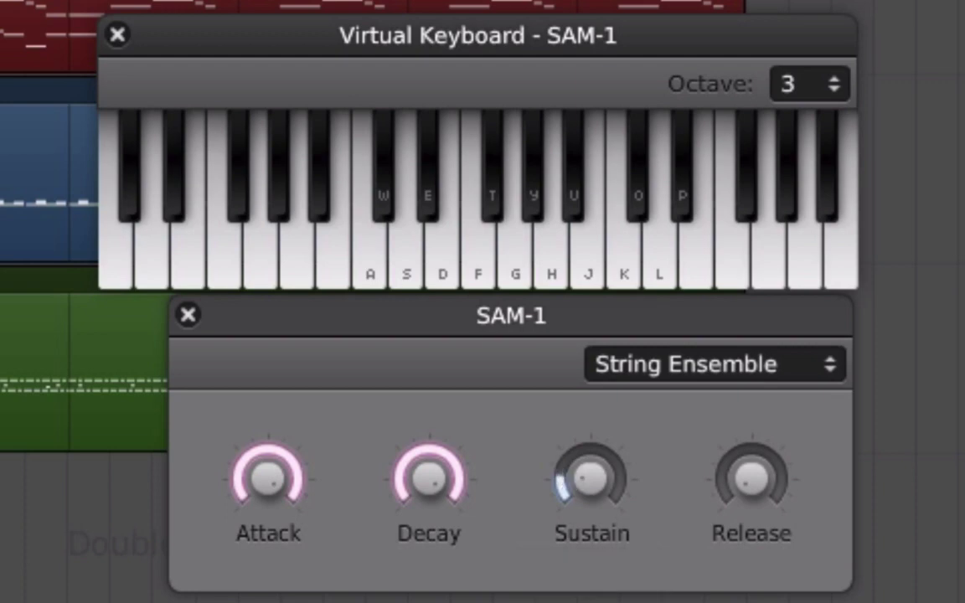
key(h)
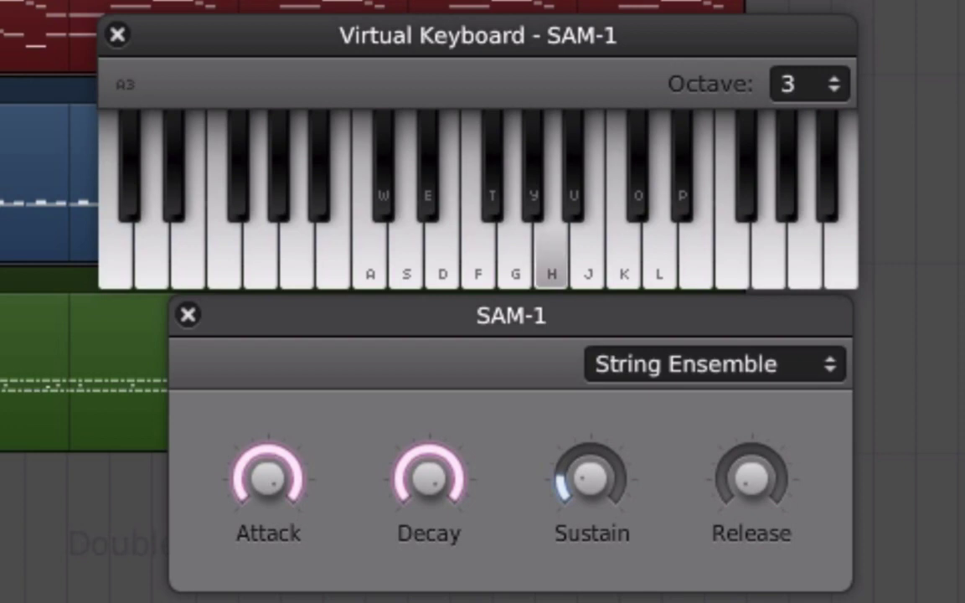
drag(420, 501, 419, 544)
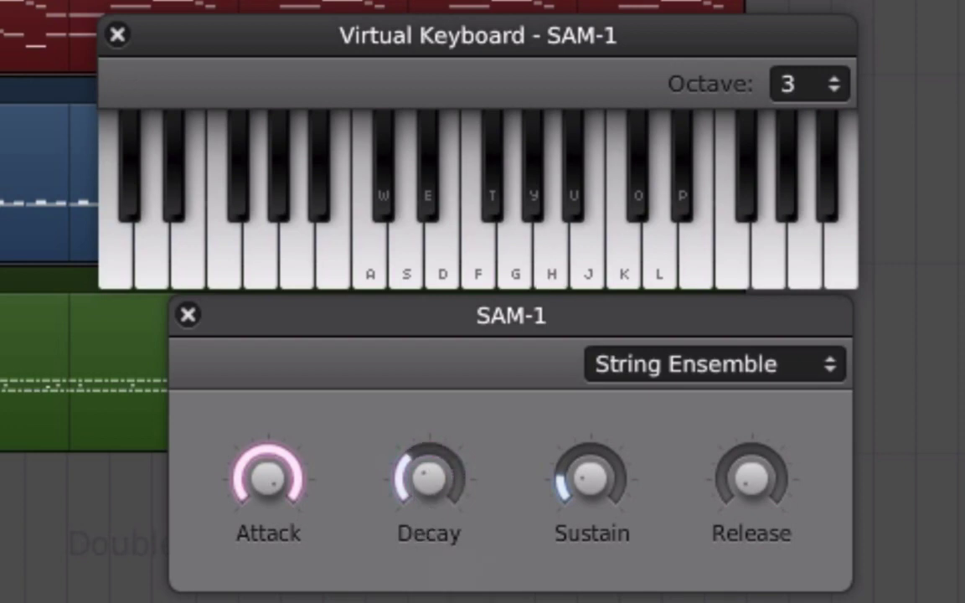
key(h)
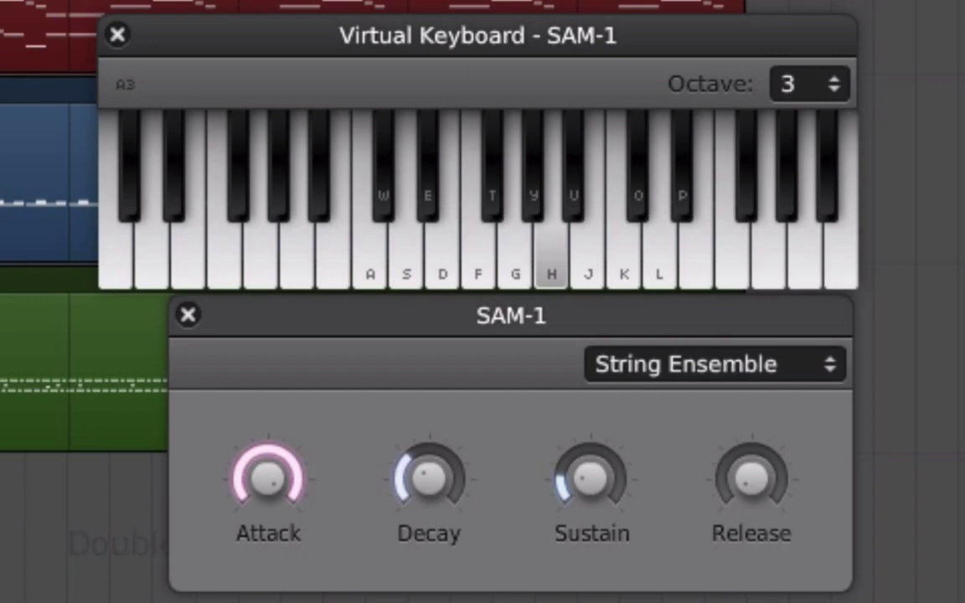
drag(433, 510, 427, 450)
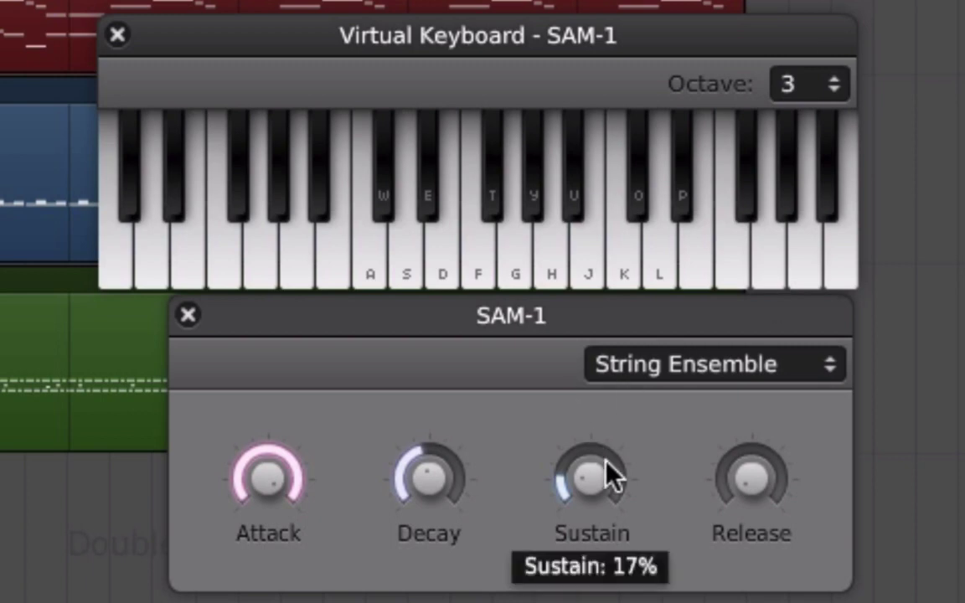
- Set the SAM-1's Sustain slightly past its midpoint and its Attack to about 840 ms, testing with A3, F3 and E3
drag(603, 457, 595, 289)
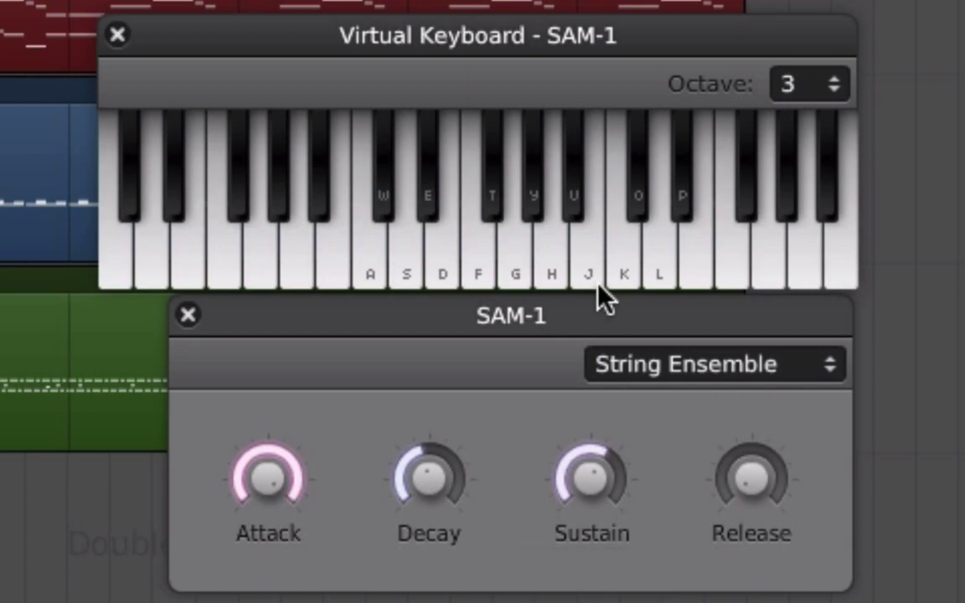
mouse_move(266, 479)
drag(267, 484, 268, 550)
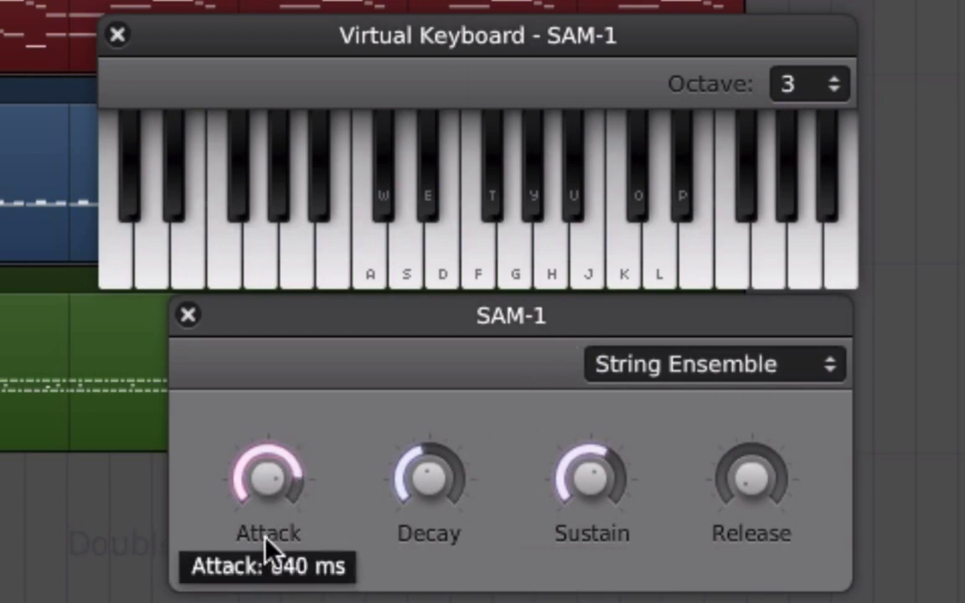
key(h)
key(f)
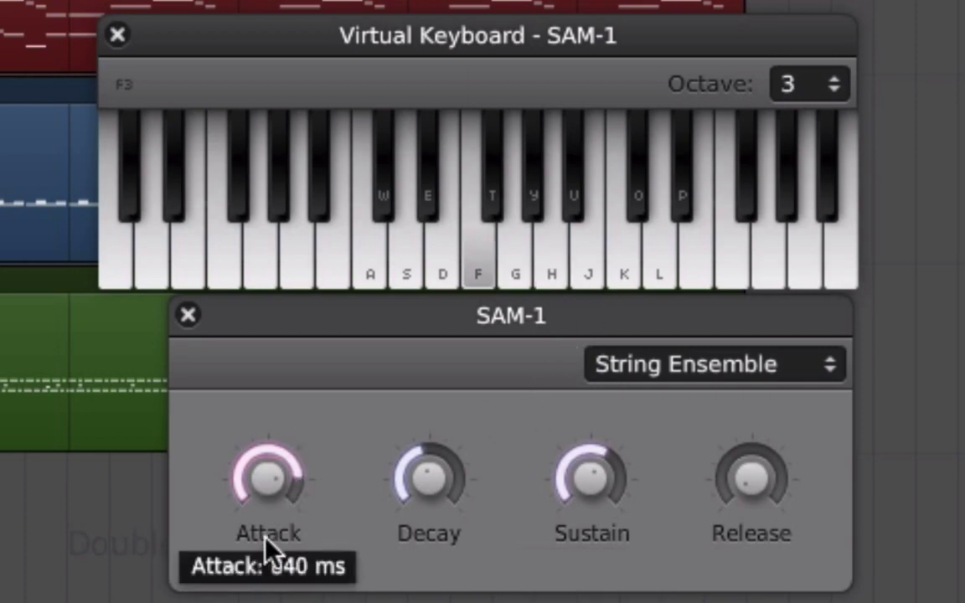
key(d)
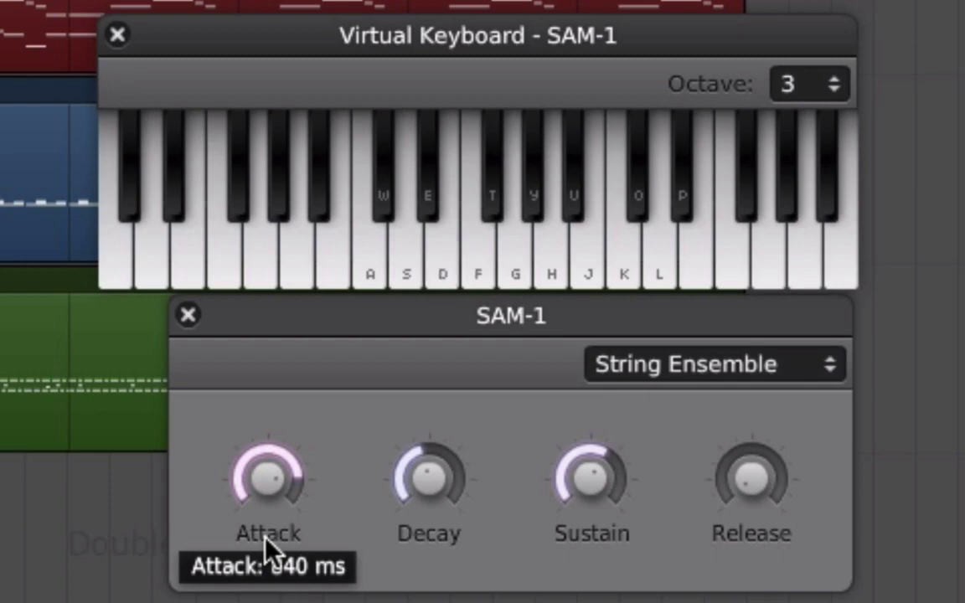
- Test A3 and E3, raise the SAM-1's Release to just below its midpoint, and audition notes between E3 and D4
key(h)
key(d)
mouse_move(777, 467)
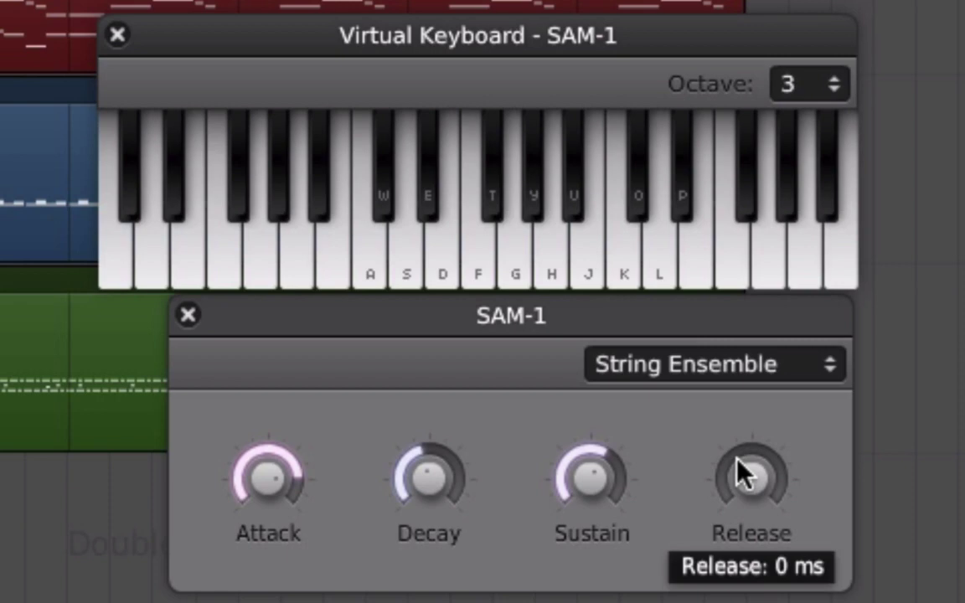
mouse_move(610, 467)
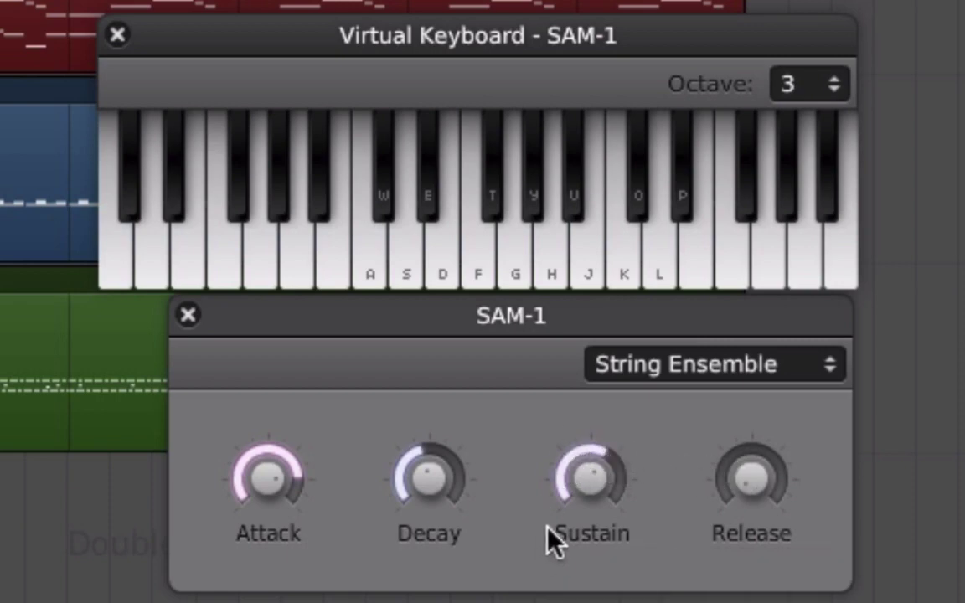
mouse_move(764, 479)
drag(764, 479, 779, 308)
key(h)
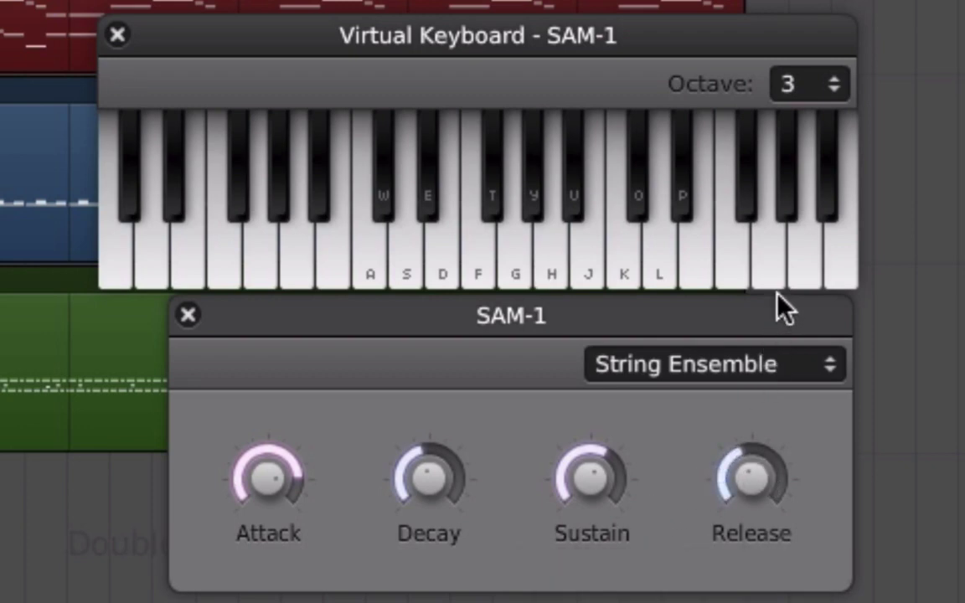
key(f)
key(j)
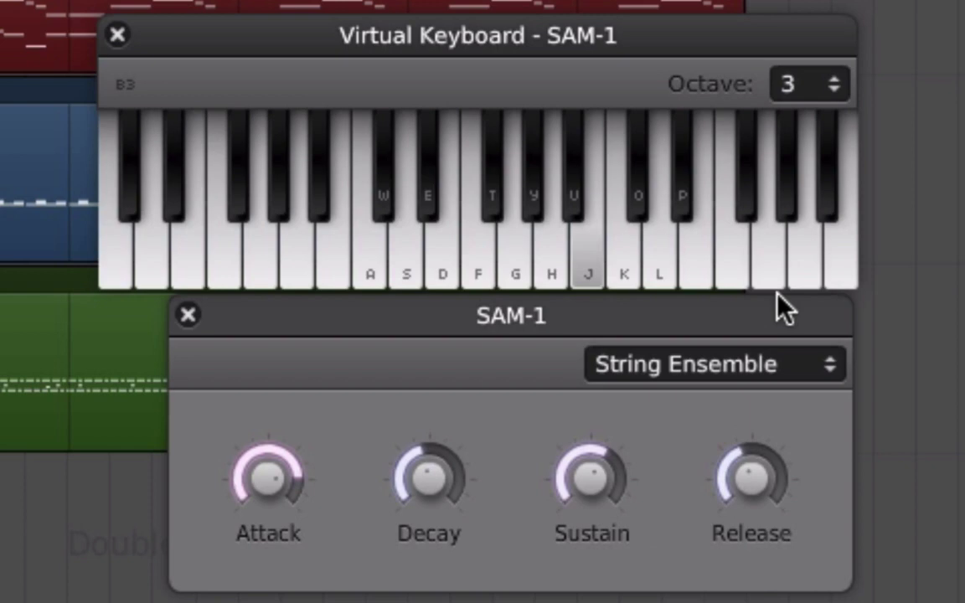
key(l)
key(k)
key(d)
key(g)
- Set the SAM-1's Attack to about three quarters and its Release slightly past the midpoint, testing with notes between C3 and D4
mouse_move(758, 486)
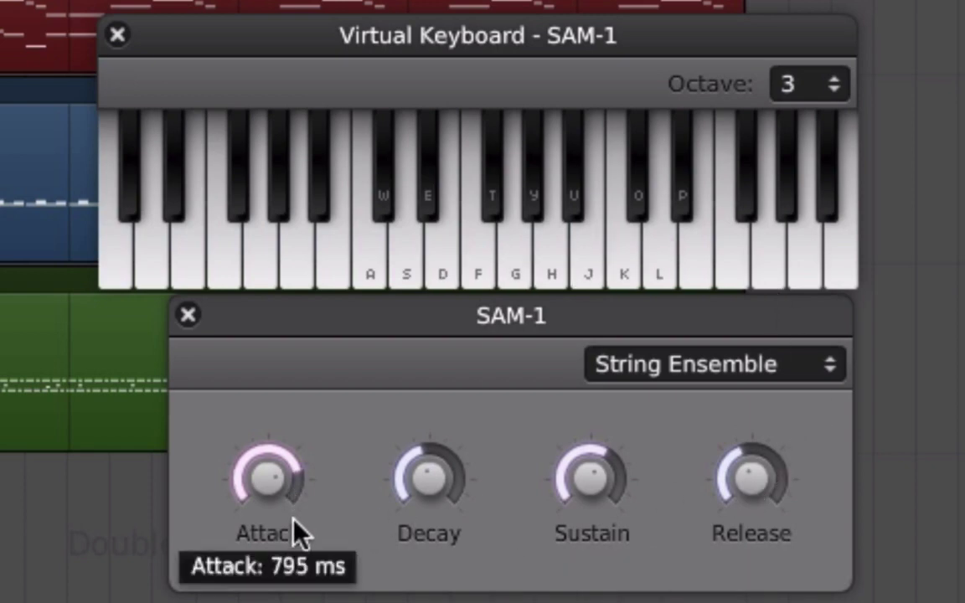
key(g)
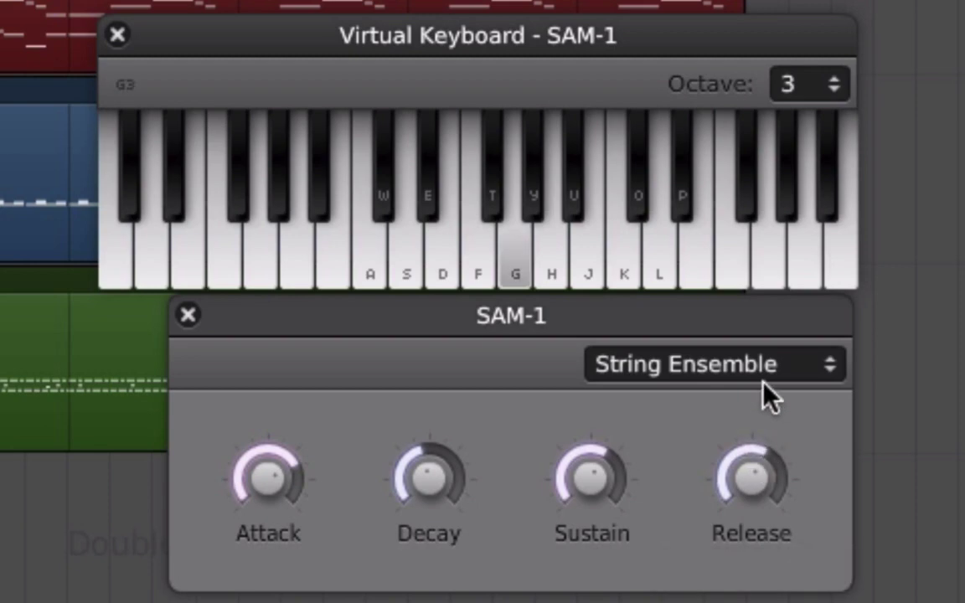
key(l)
key(s)
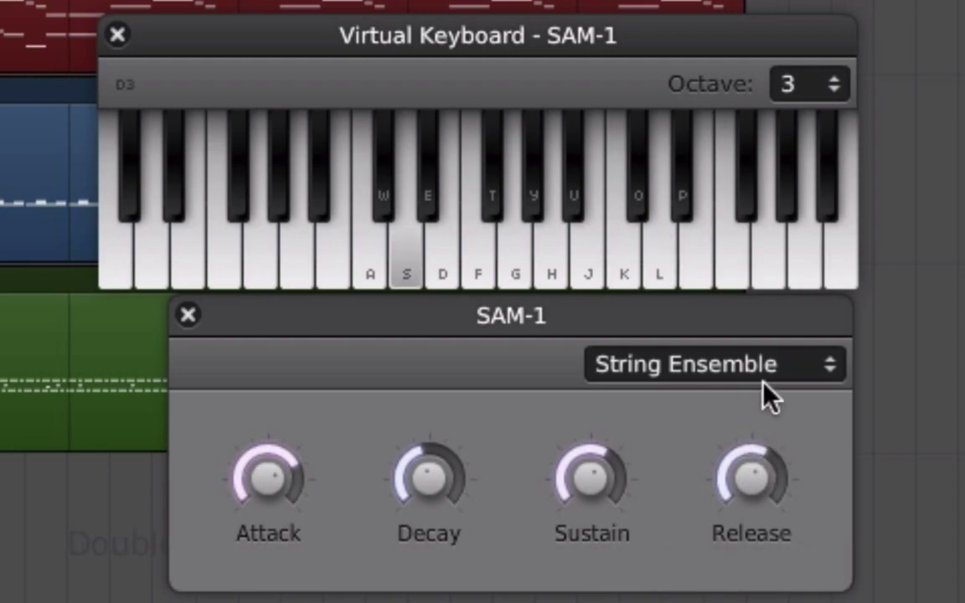
key(j)
key(g)
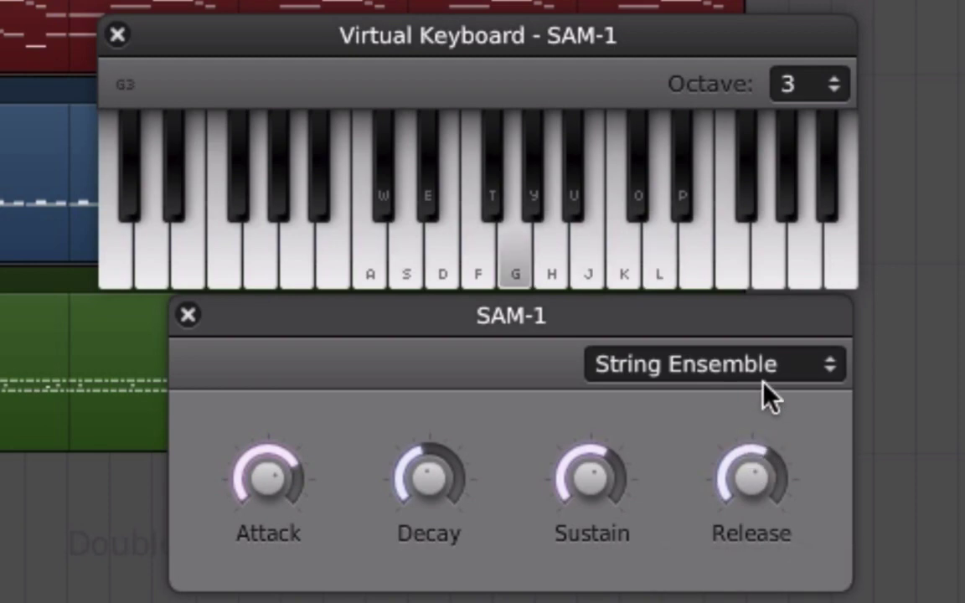
key(k)
key(s)
key(a)
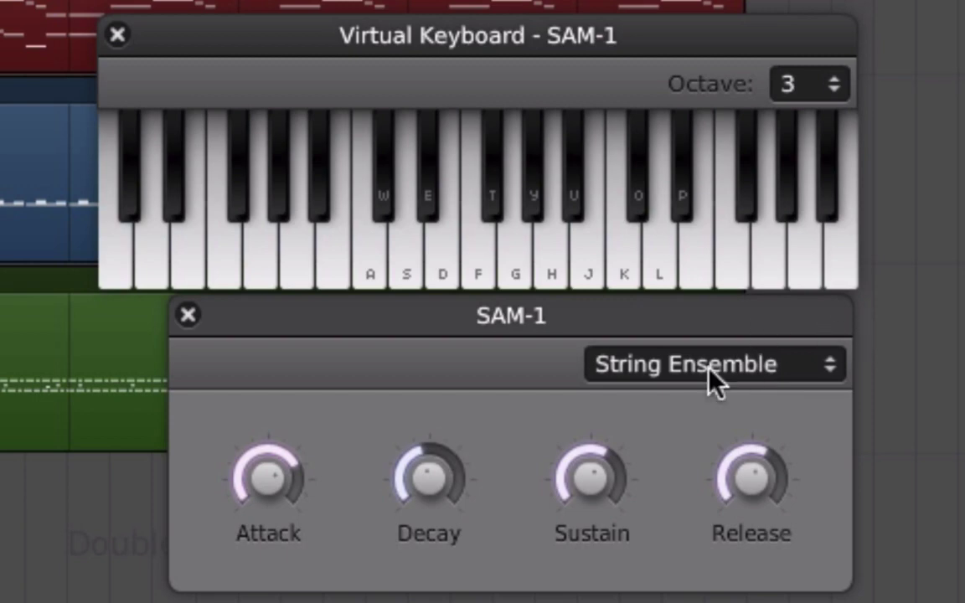
- Record C3, F3, G3 and C3 from bar 5 onto the lower SAM-1 track and stop after bar 9
mouse_move(429, 471)
key(a)
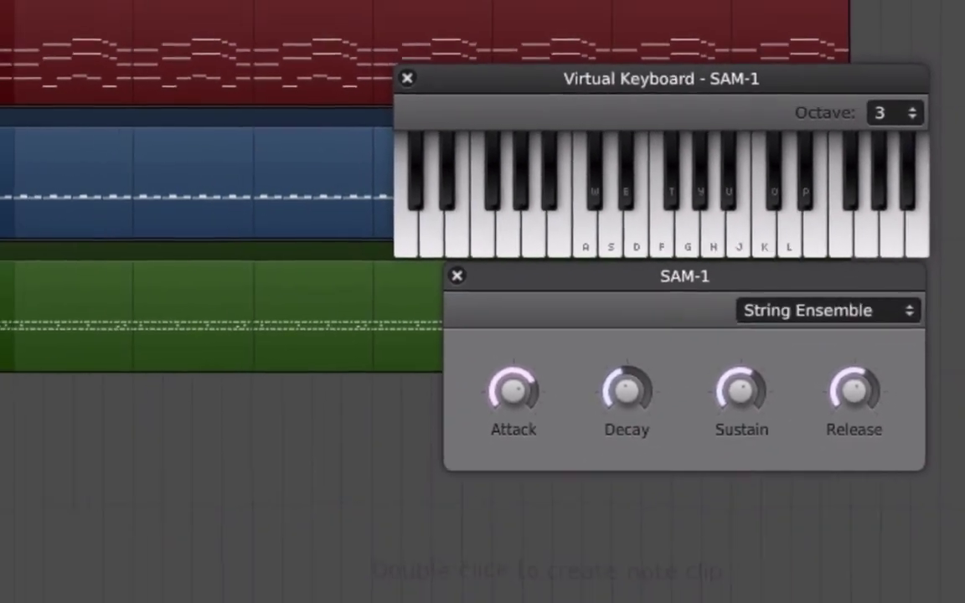
key(space)
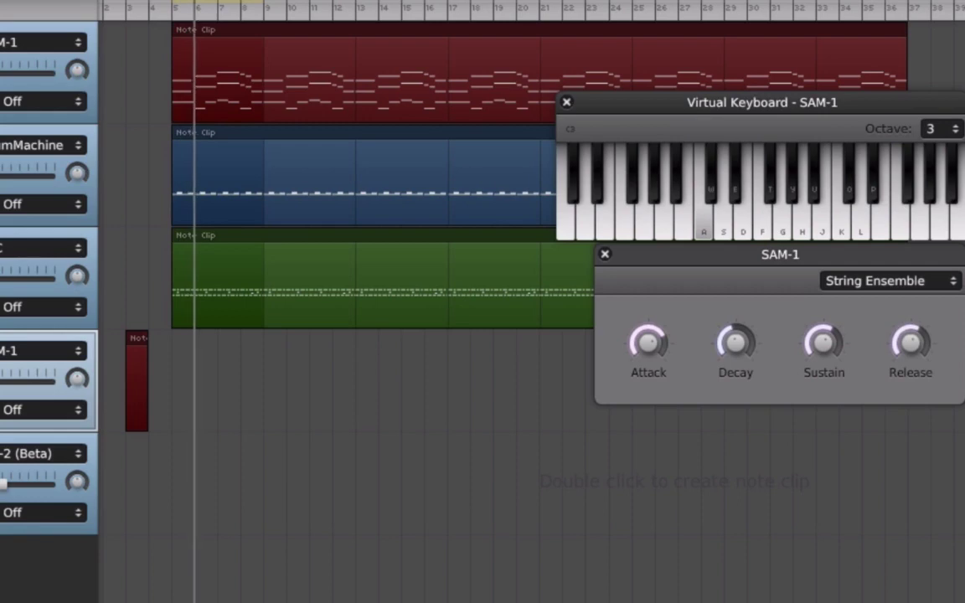
key(f)
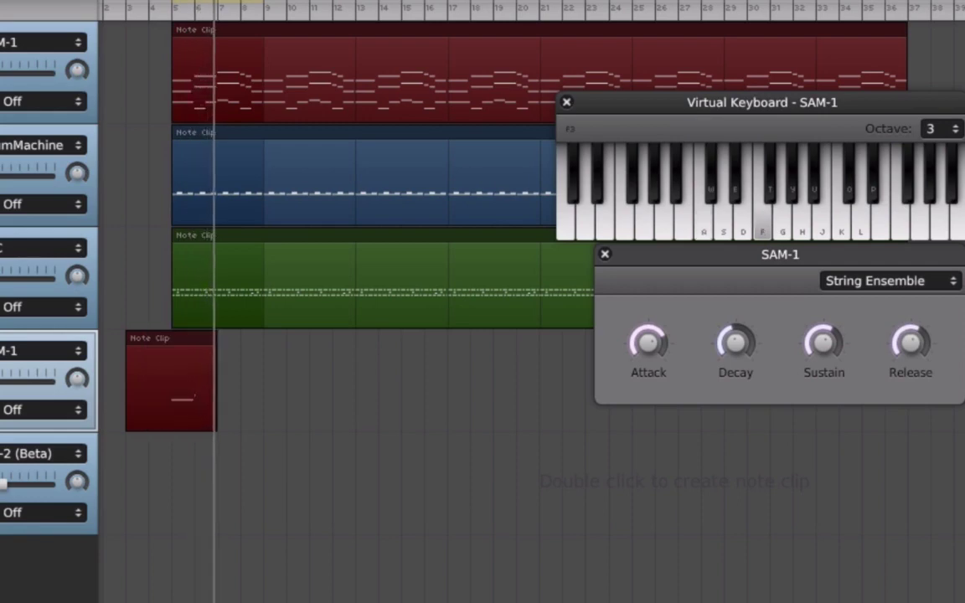
key(g)
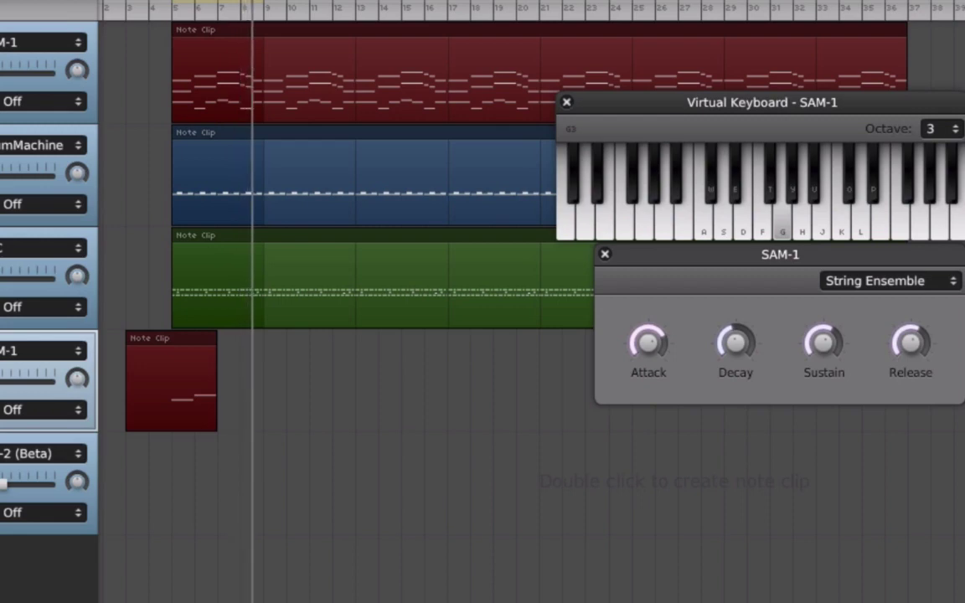
key(a)
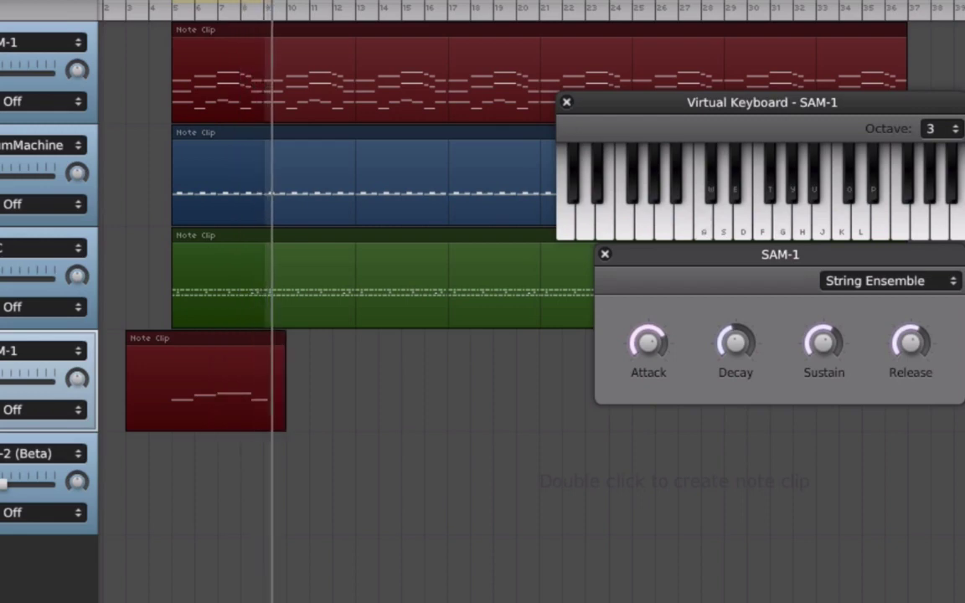
key(space)
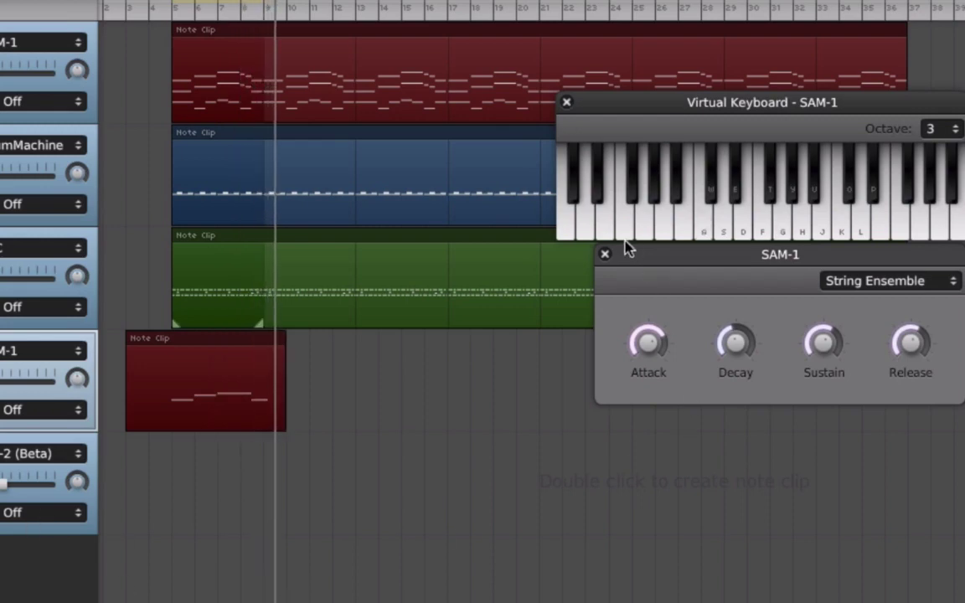
- Close the SAM-1 and virtual keyboard windows and review the recorded clip's notes in the note editor
click(605, 253)
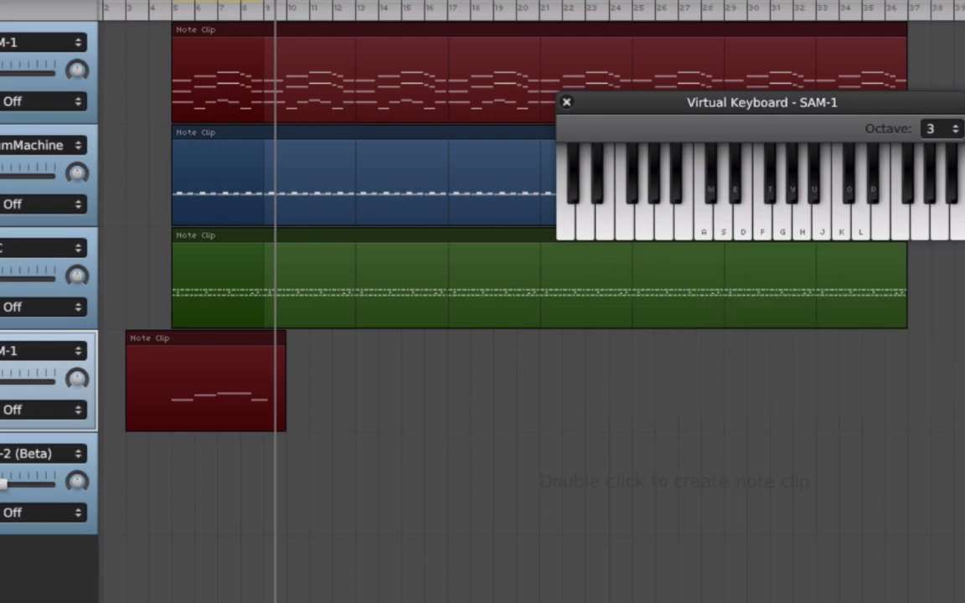
click(567, 103)
double_click(143, 423)
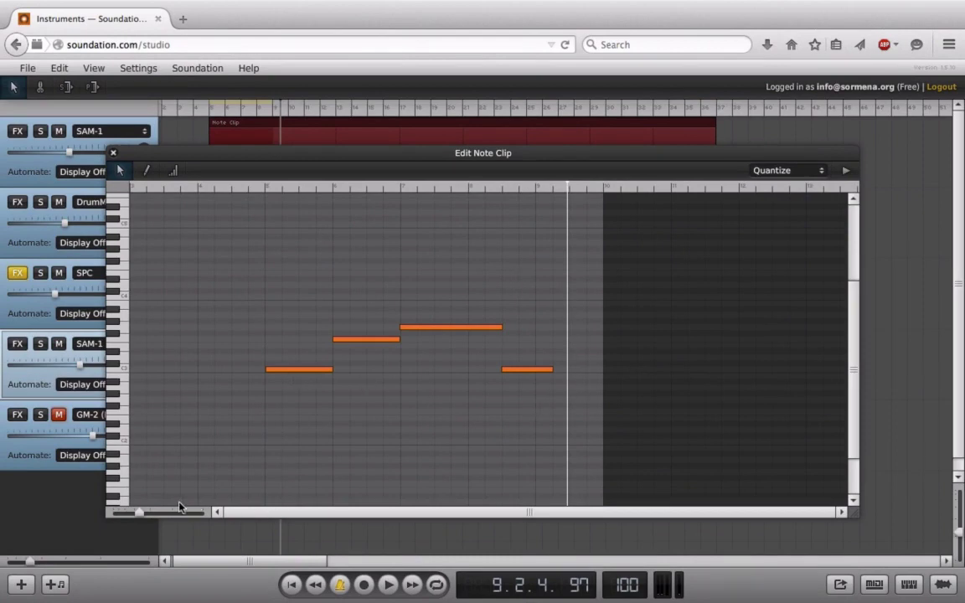
mouse_move(138, 515)
mouse_down()
mouse_move(149, 520)
mouse_move(142, 510)
mouse_up()
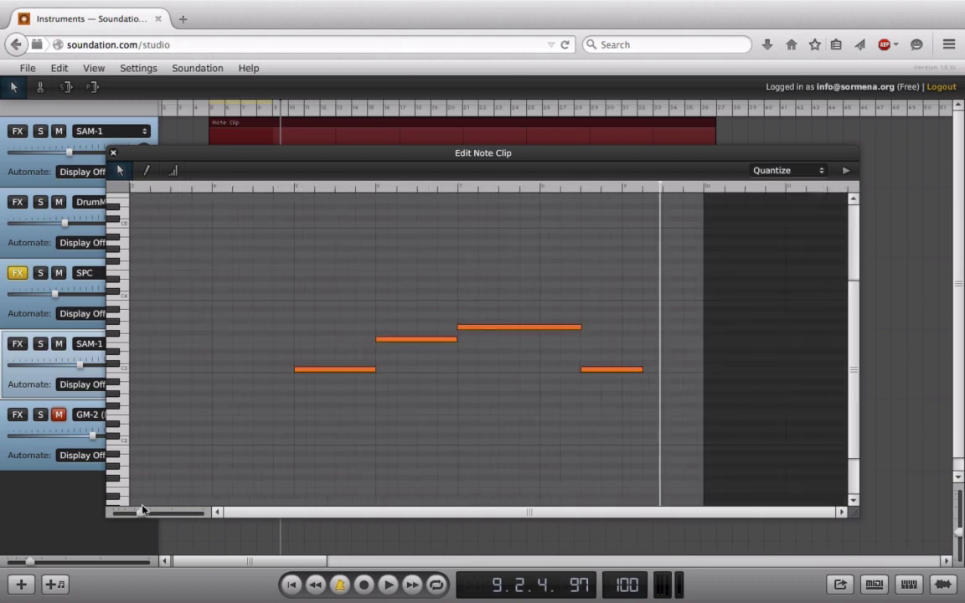
click(113, 153)
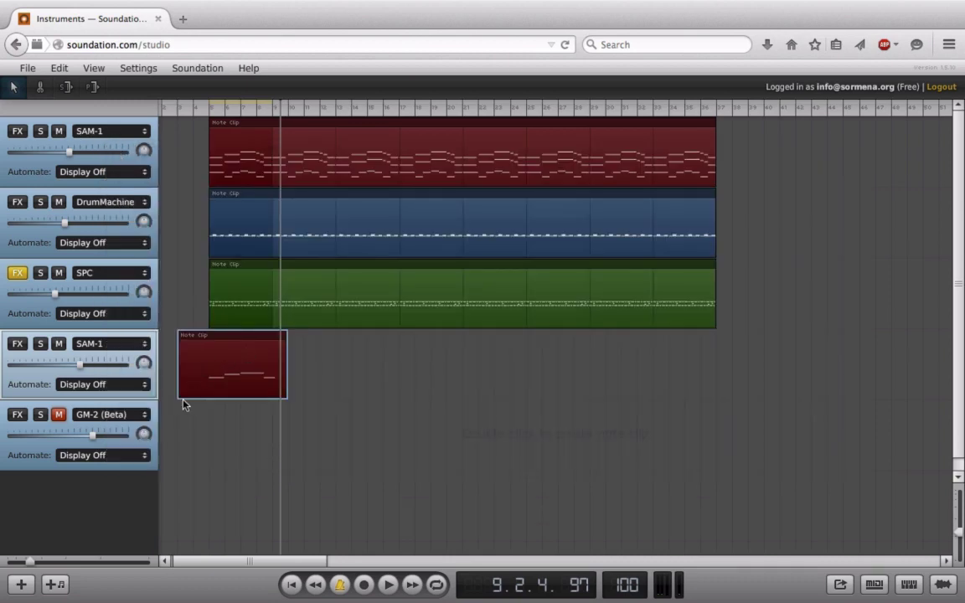
- Trim the recorded note clip to start at bar 5 and end at bar 9, and play the arrangement from bar 4
drag(179, 398, 209, 403)
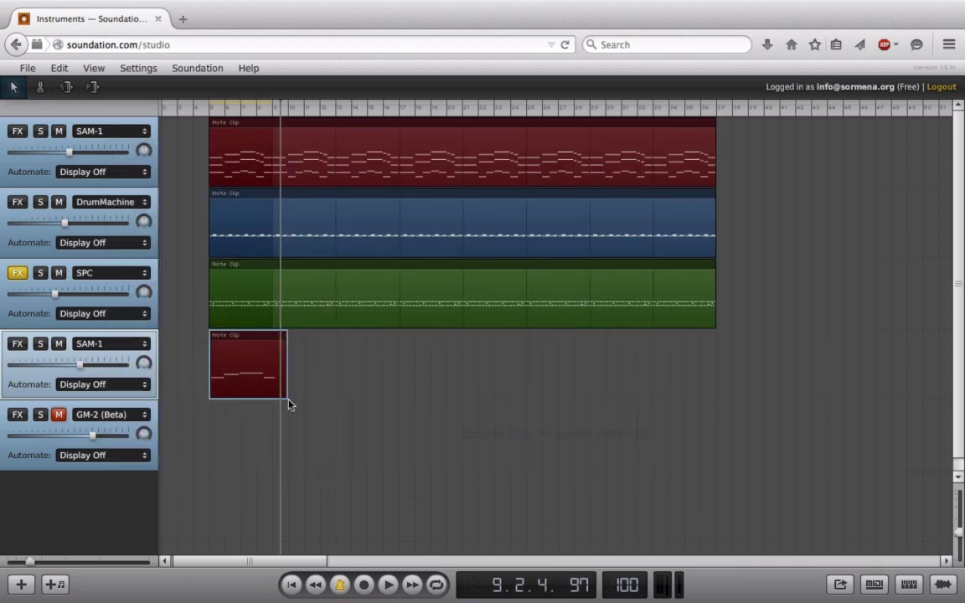
drag(283, 397, 276, 396)
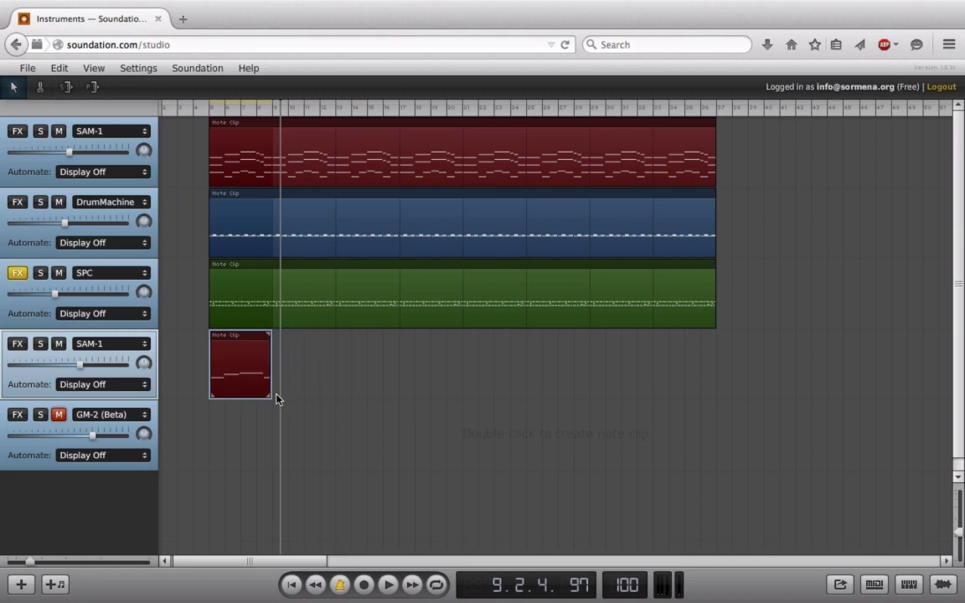
click(192, 107)
key(space)
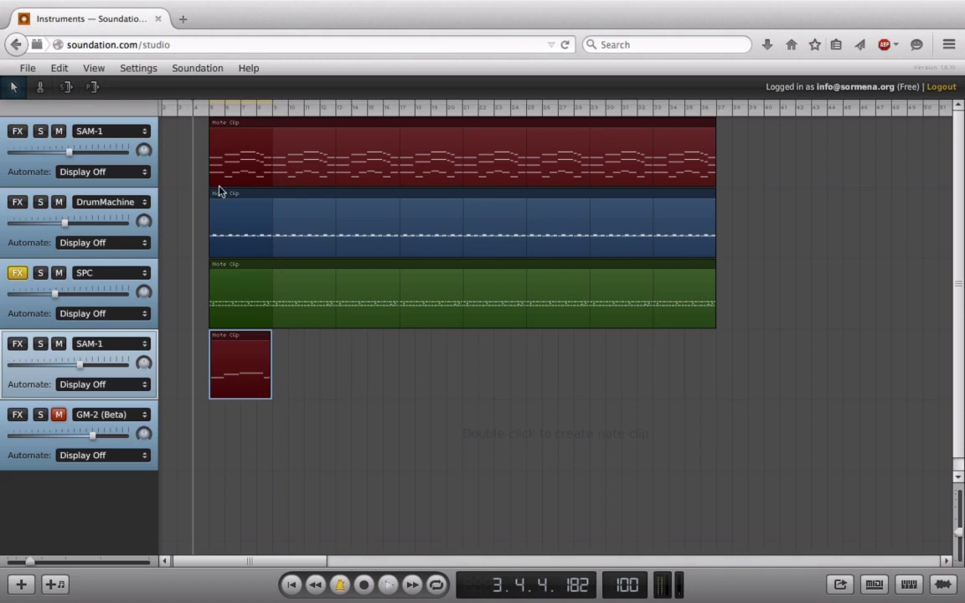
- Shorten the clip's last C3 note to end at bar 9, and repeat the clip up to bar 37
double_click(258, 380)
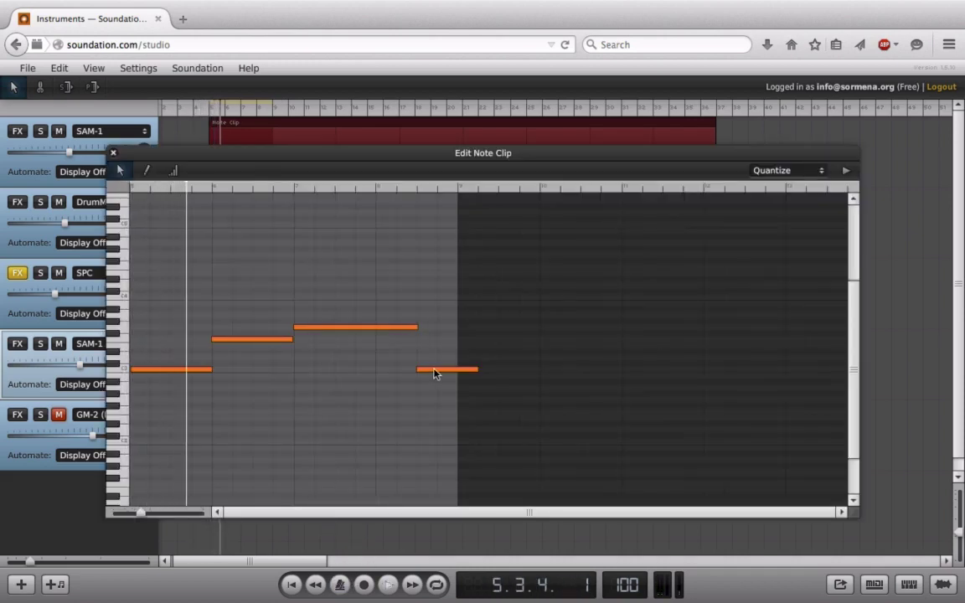
drag(476, 374, 457, 392)
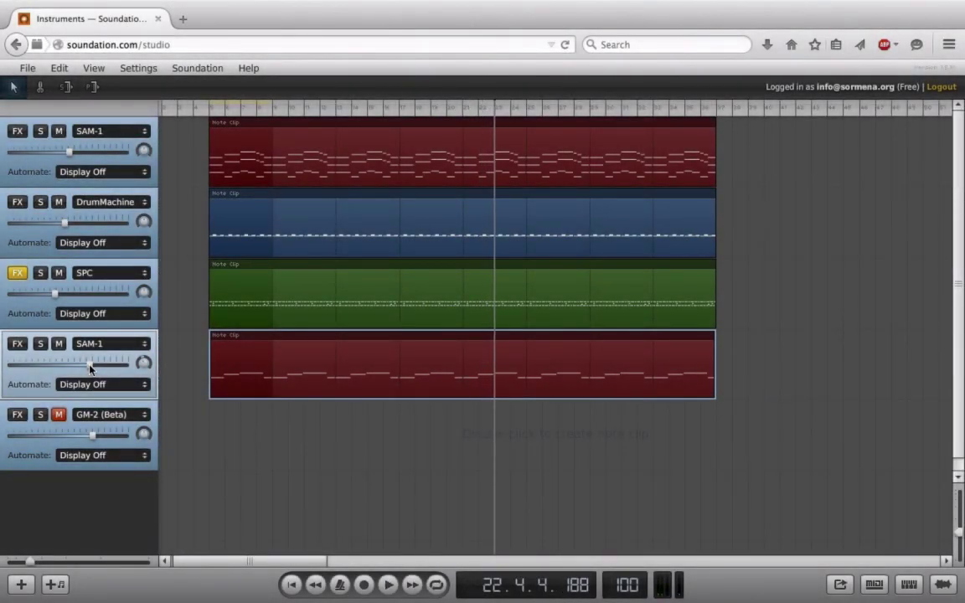
- Open the GM-2 (Beta) instrument for editing and place a virtual keyboard for its track beside it
click(109, 417)
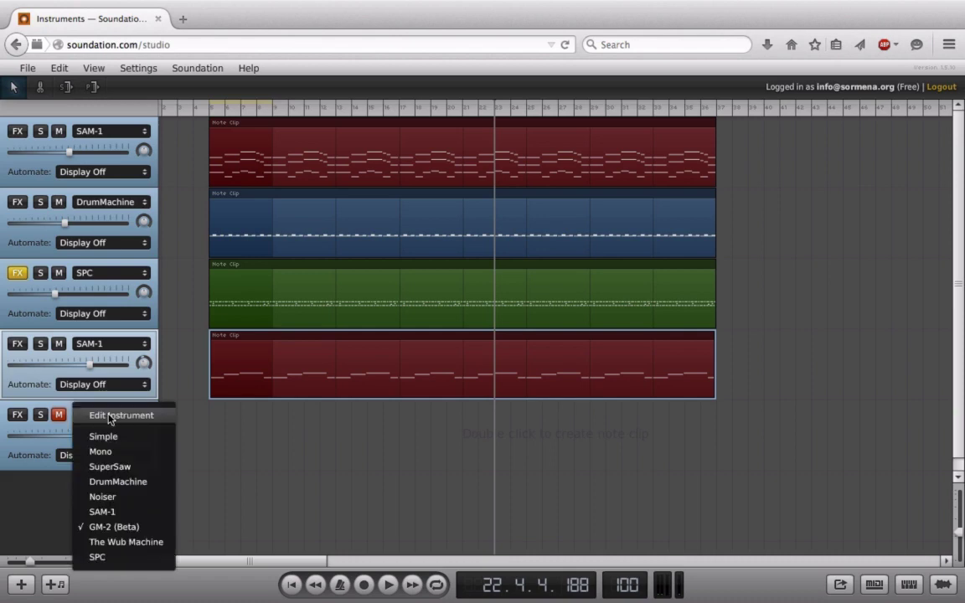
click(110, 416)
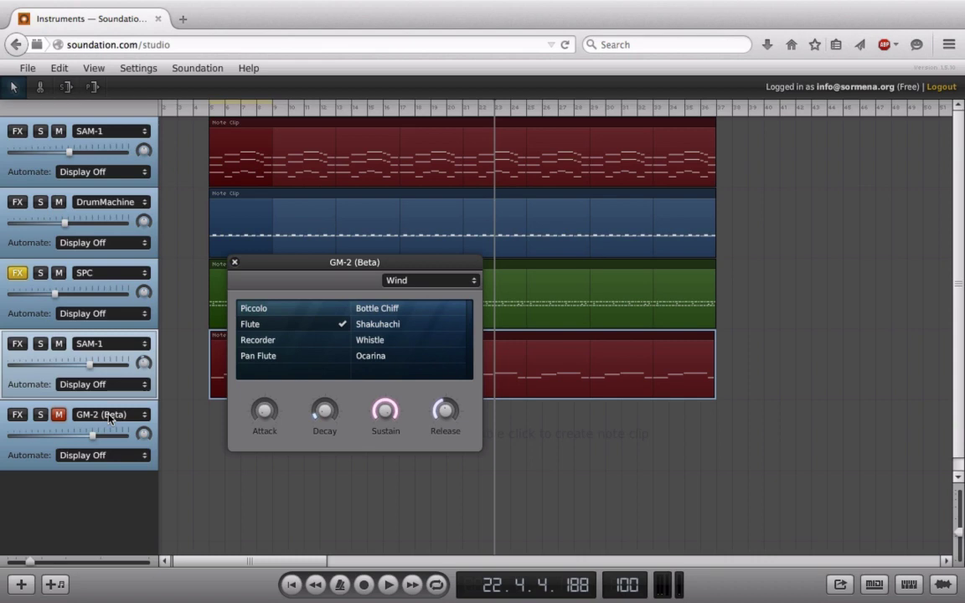
click(909, 585)
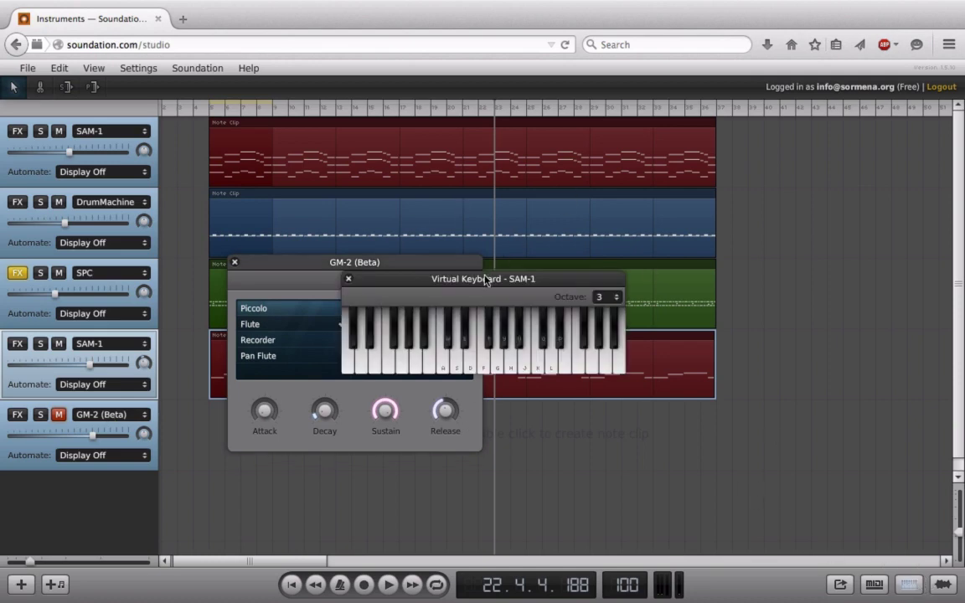
drag(488, 279, 657, 294)
click(26, 453)
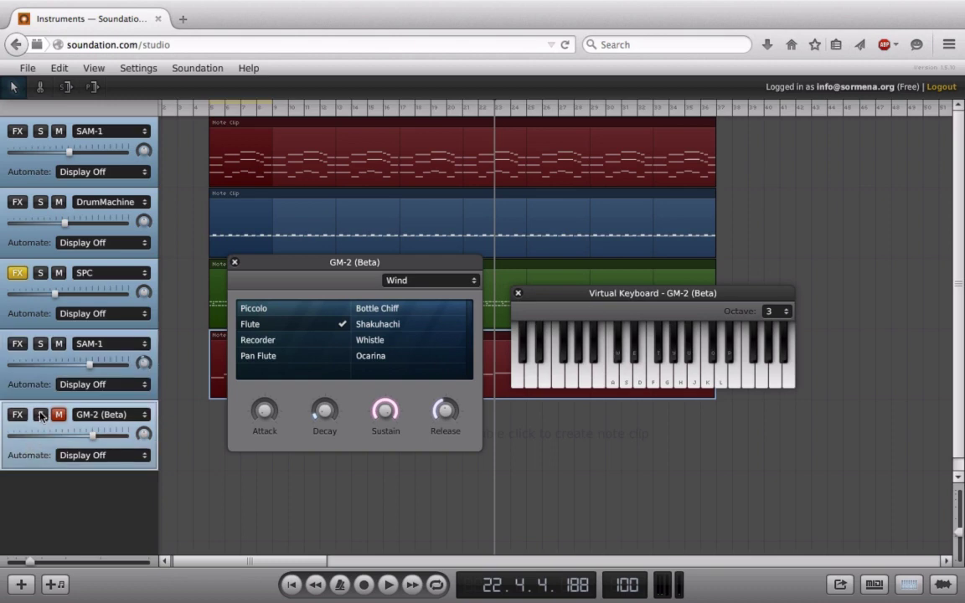
- Solo and unmute the GM-2 (Beta) track, and audition the Flute with G3, B3 and D4
click(40, 414)
click(56, 414)
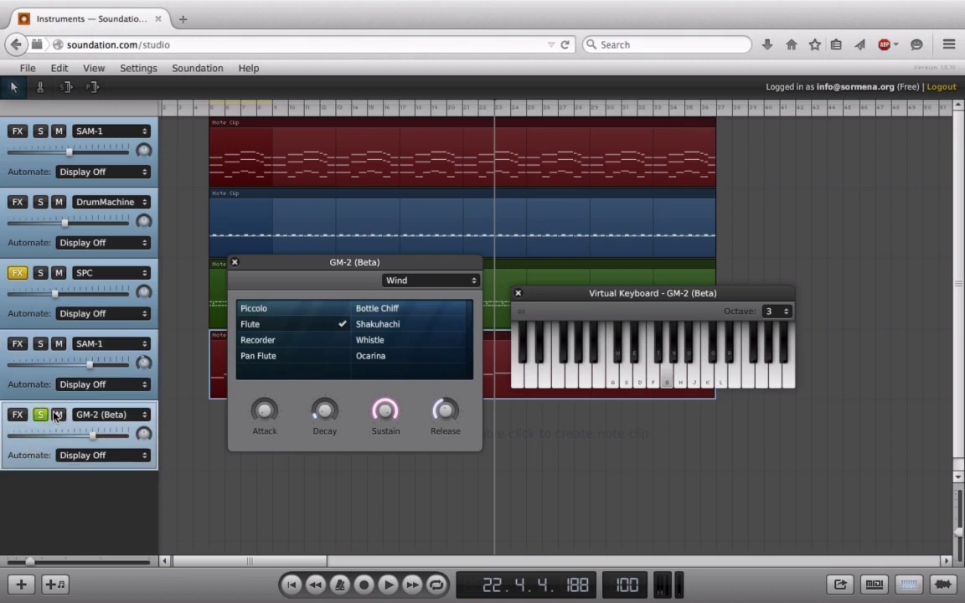
key(j)
key(l)
- Switch the virtual keyboard to octave 1 and to octave 2, auditioning the low Flute with D2 and B2
click(785, 313)
click(781, 312)
click(778, 312)
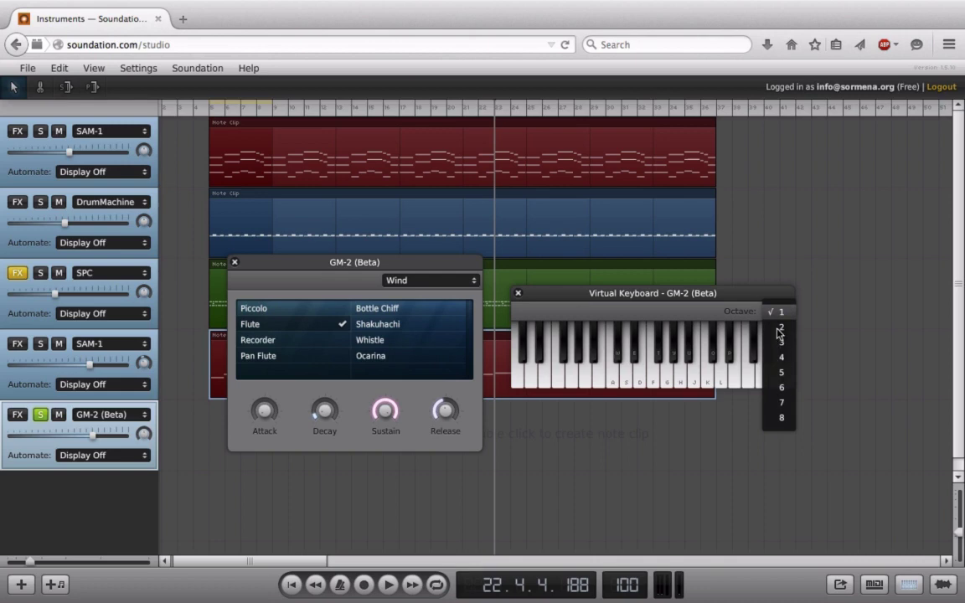
click(781, 329)
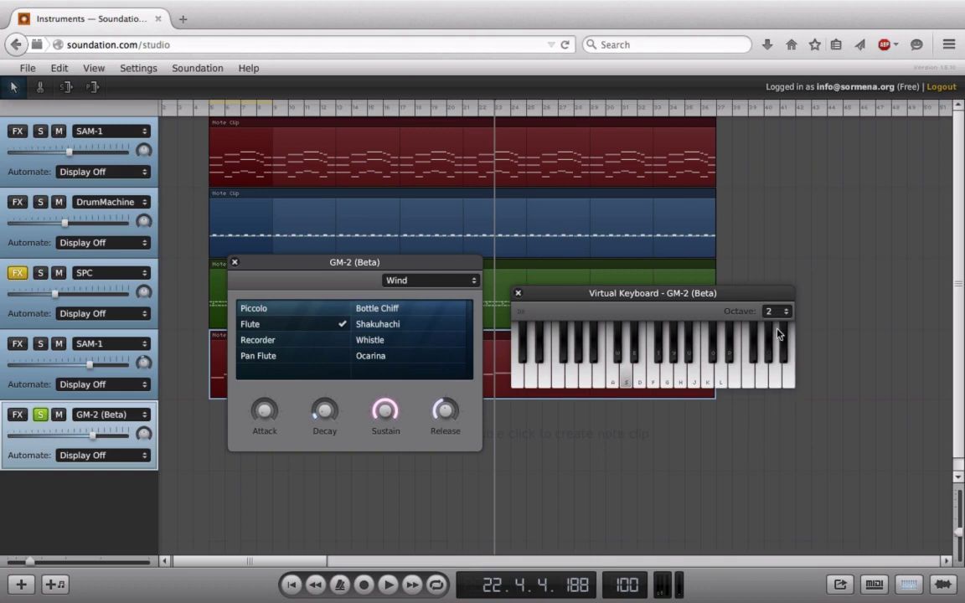
key(j)
- Try the virtual keyboard at octave 8 and set it to octave 5
click(774, 311)
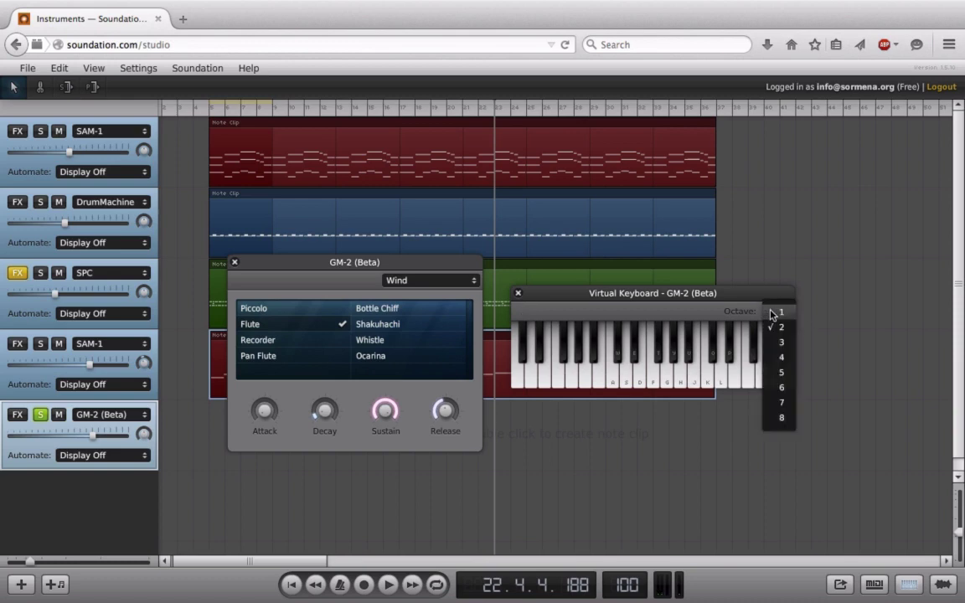
click(783, 418)
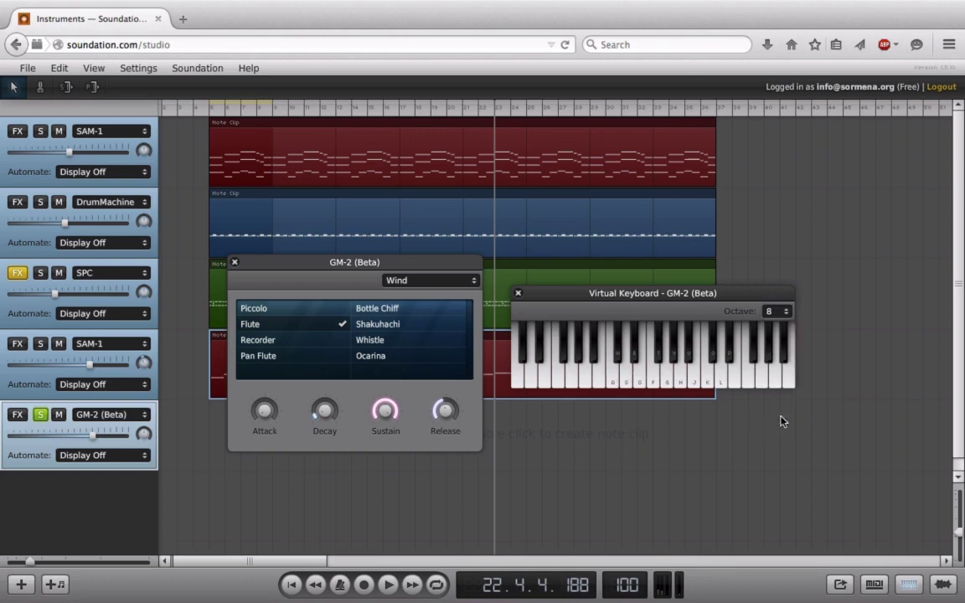
click(772, 314)
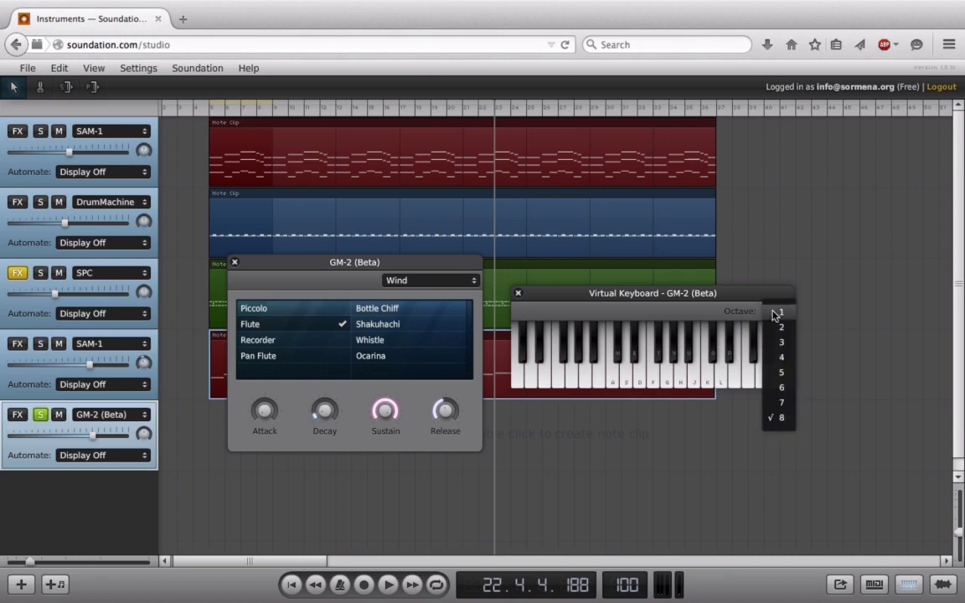
click(781, 374)
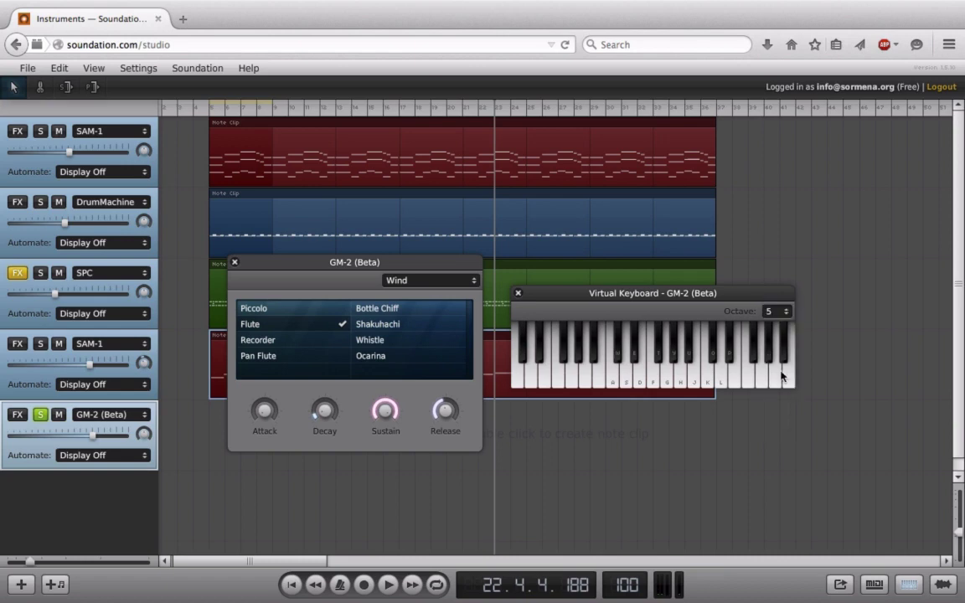
- Audition the Flute in octave 5 with the melody E, D, F, E, C, E, D, C
key(d)
key(s)
key(f)
key(d)
key(a)
key(d)
key(s)
key(a)
- Set the virtual keyboard to octave 6 and audition the higher Flute with E and G
click(782, 311)
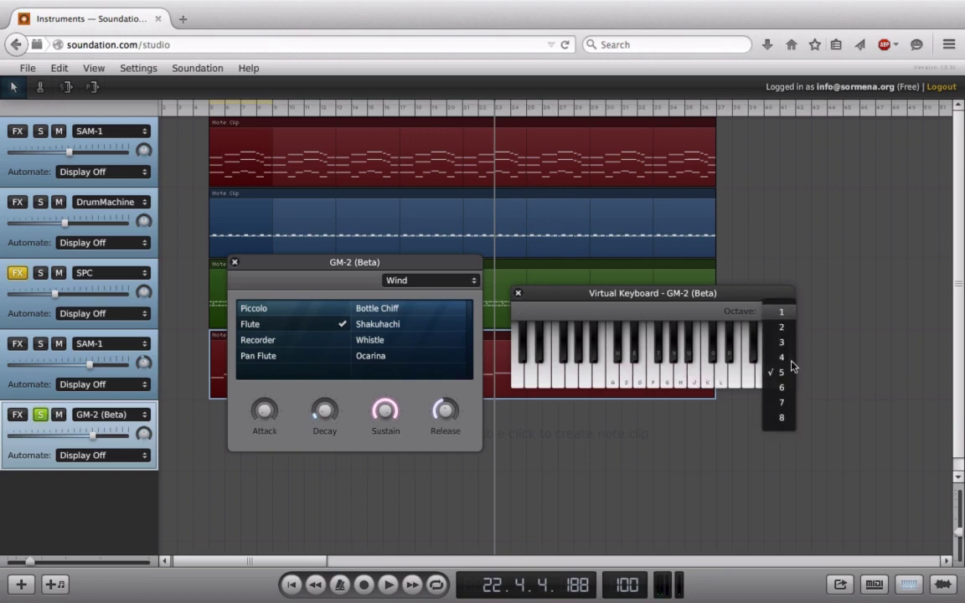
click(783, 388)
key(d)
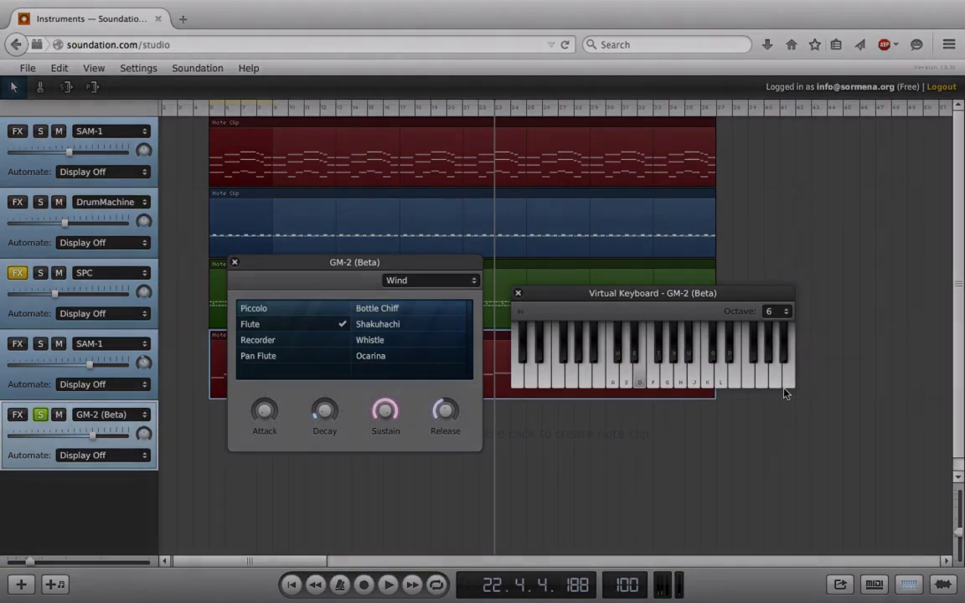
key(g)
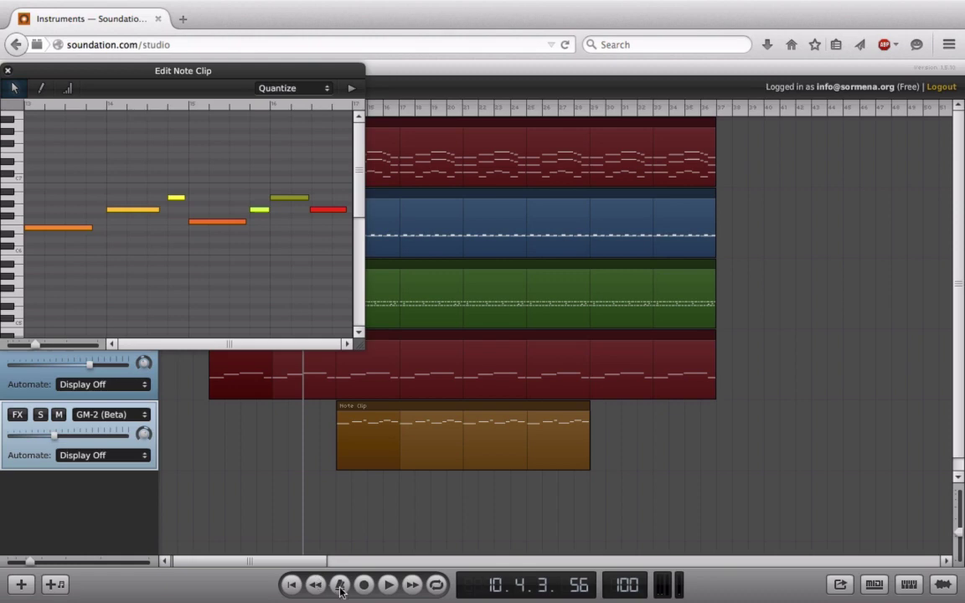
- Play the arrangement with the GM-2 (Beta) flute clip and open that track's instrument for editing
click(389, 585)
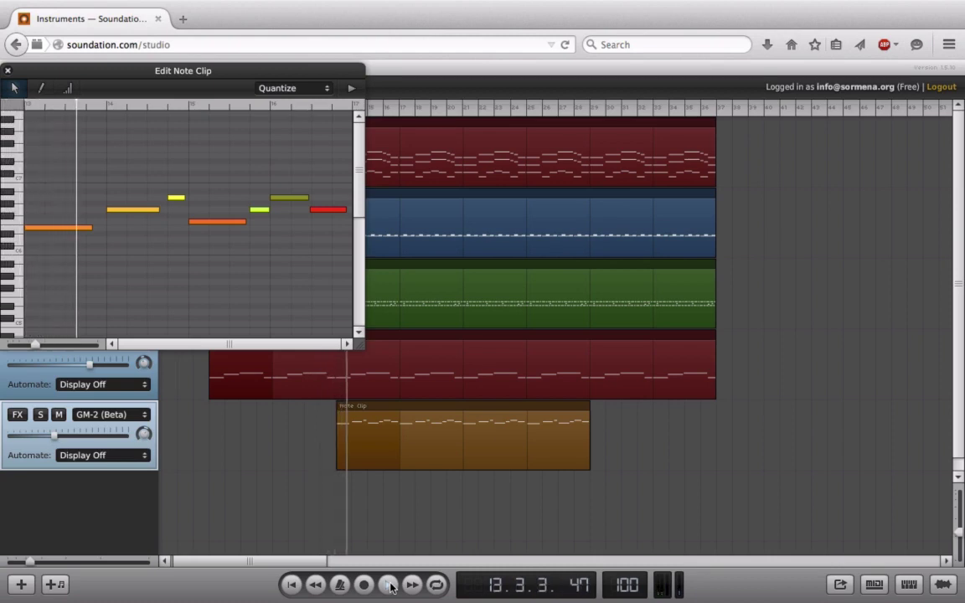
click(109, 415)
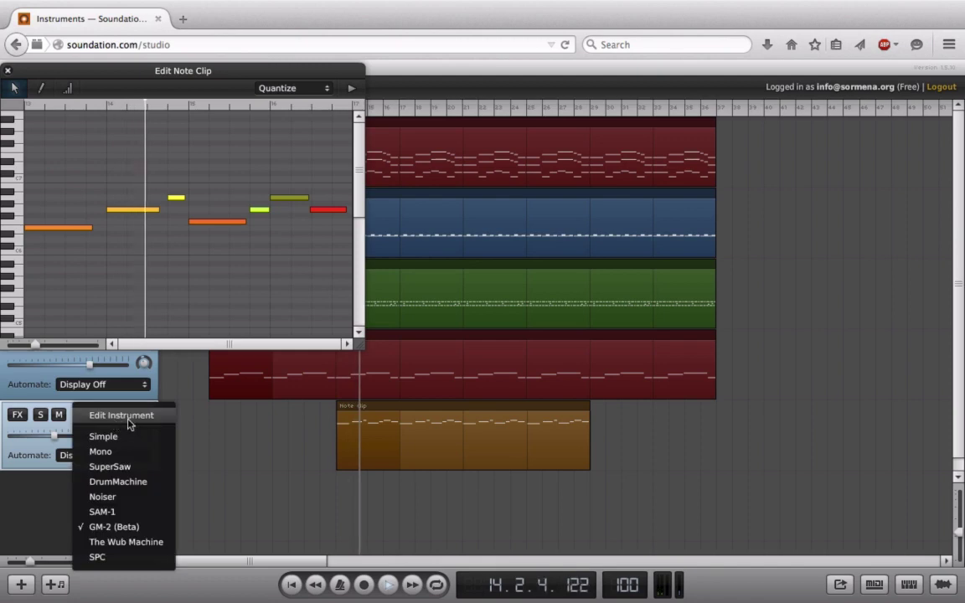
click(126, 410)
- Set the Flute's Attack to 256 ms and Release to 740 ms, and close the GM-2 (Beta) instrument editor
drag(250, 368, 250, 374)
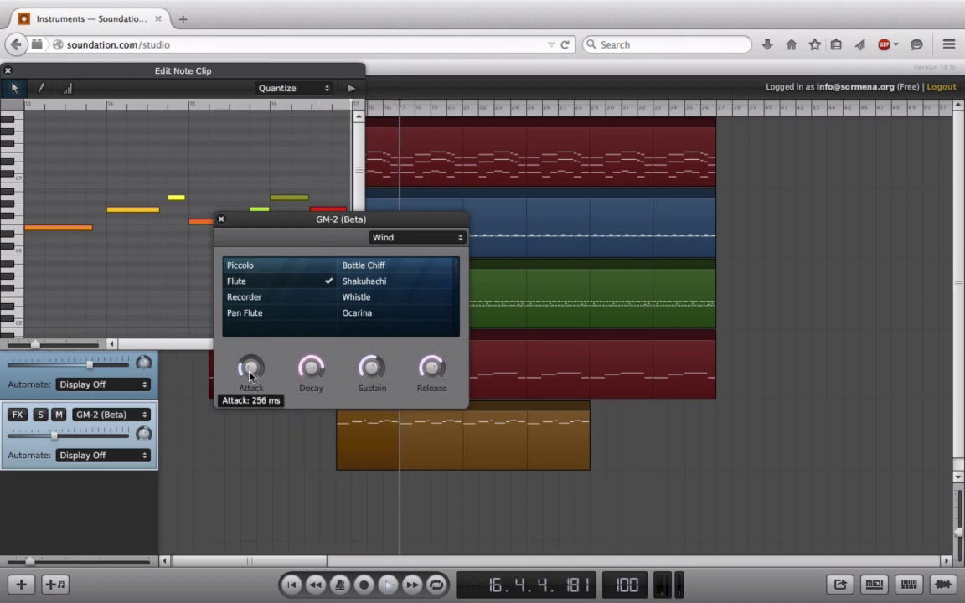
mouse_move(364, 368)
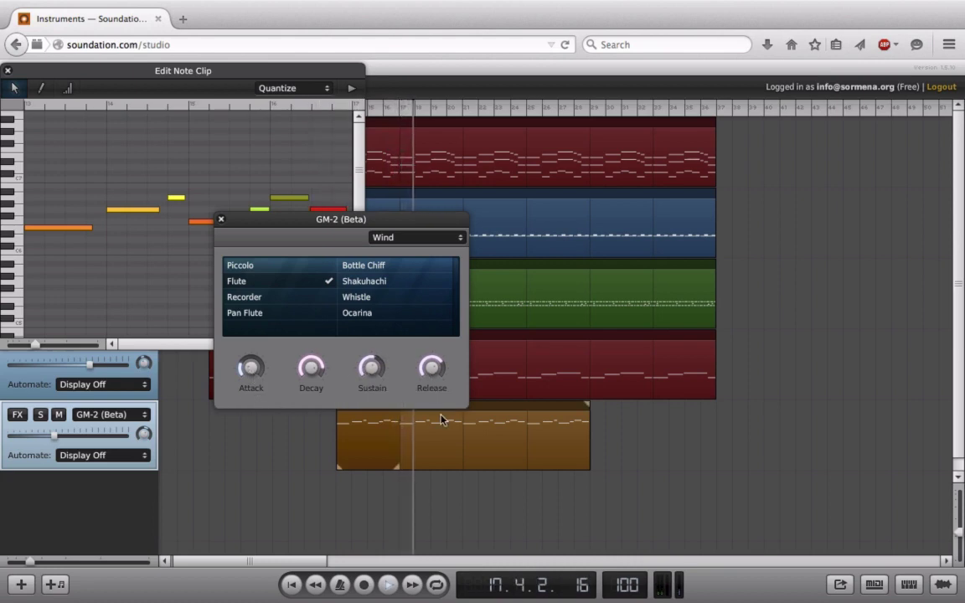
drag(430, 366, 432, 364)
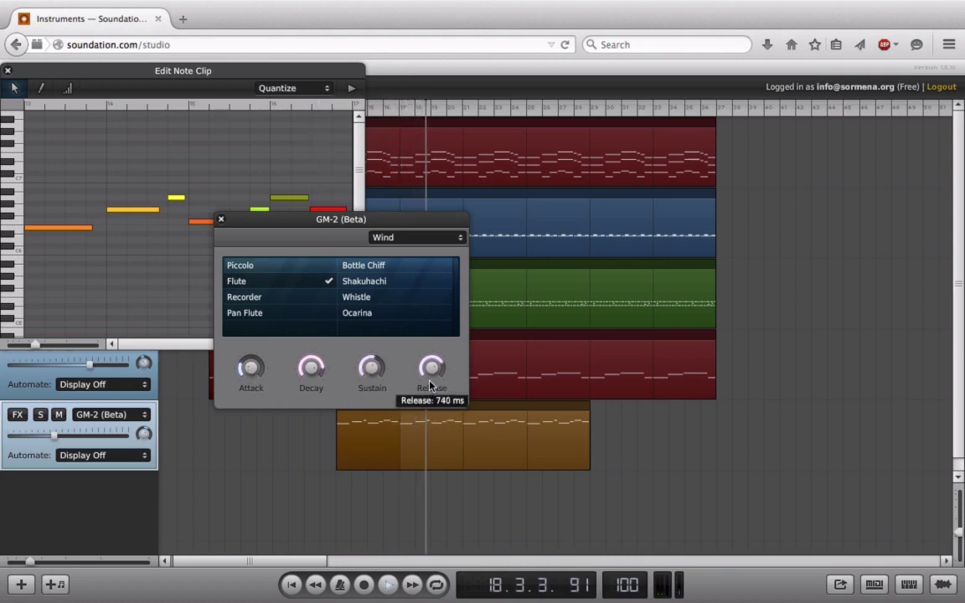
click(221, 219)
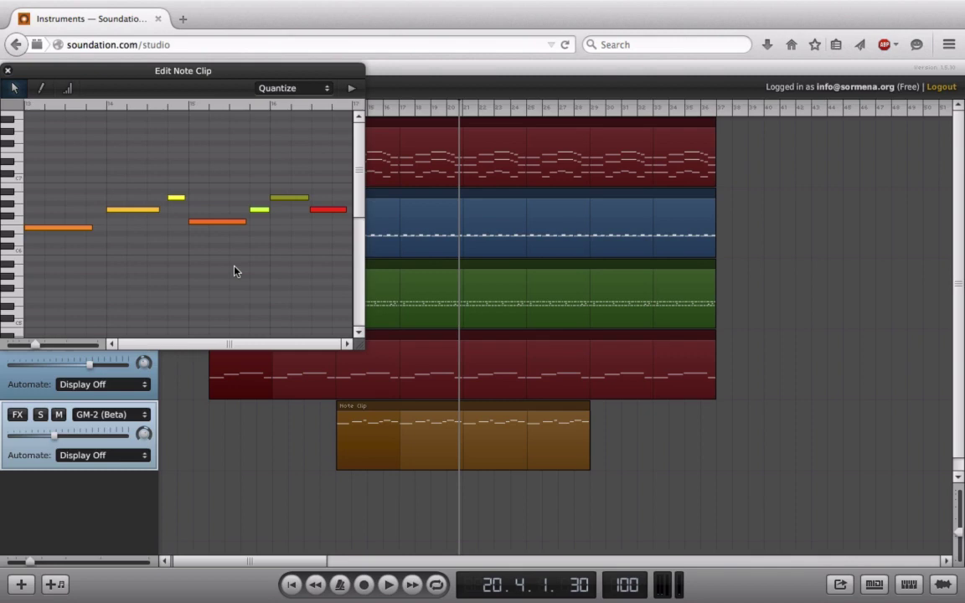
- Reopen the GM-2 (Beta) track's instrument for editing and show its virtual keyboard
click(105, 415)
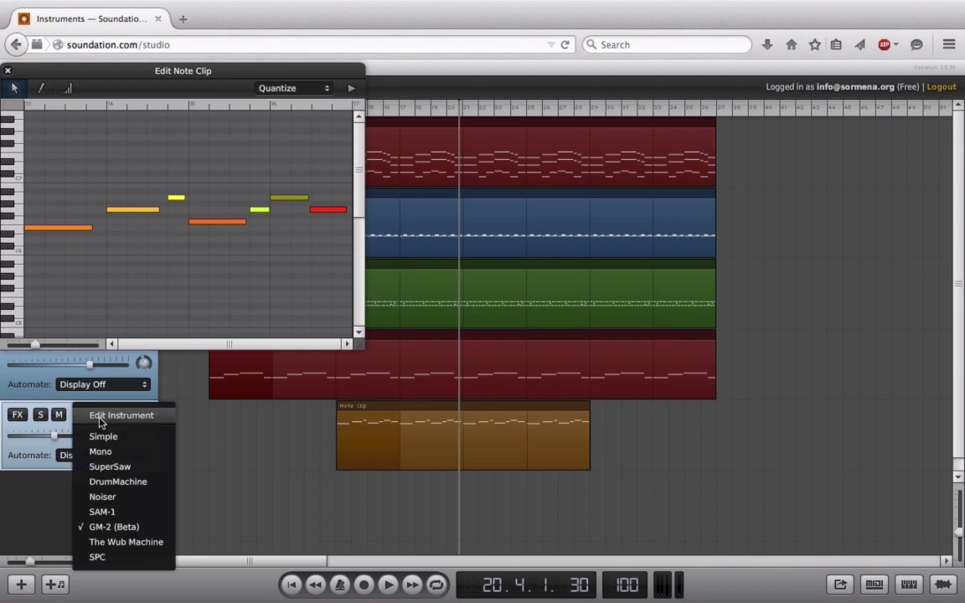
click(105, 417)
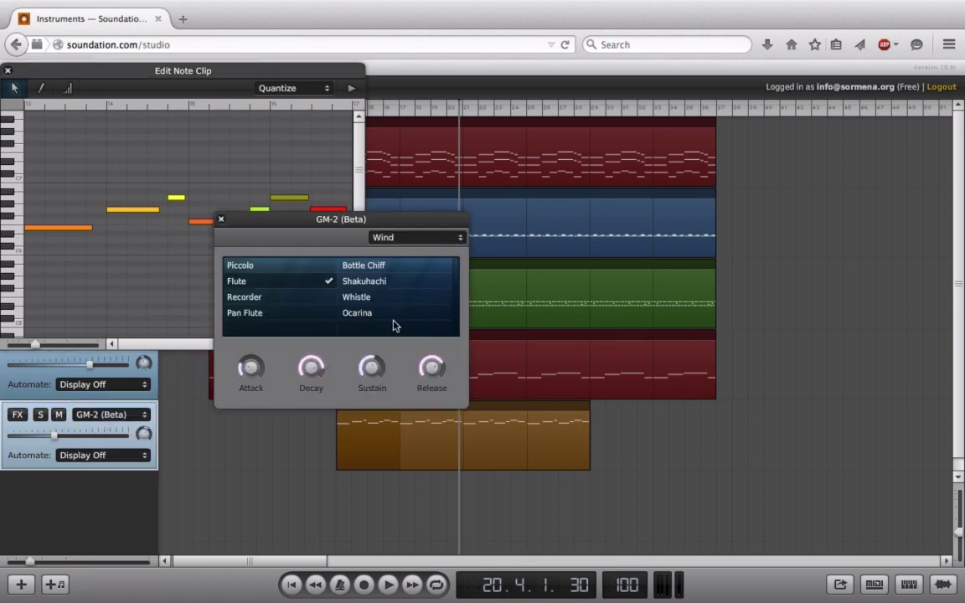
click(905, 592)
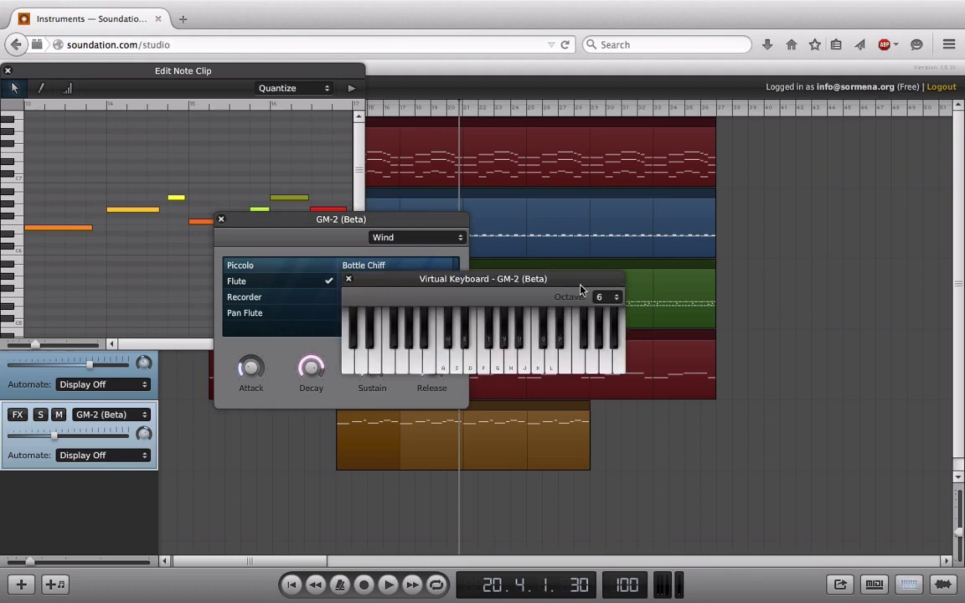